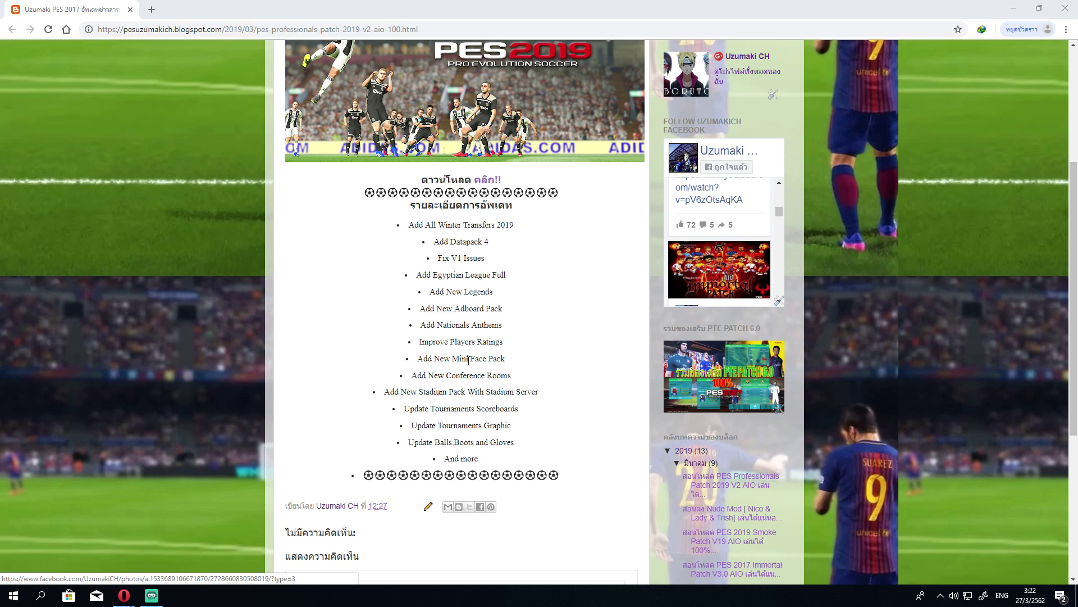
Minimize the patch web page and shift the PES 2019 patch archive and its extracted folder slightly across the desktop.
{"action": "scroll", "coordinate": [467, 361], "scroll_direction": "up", "scroll_amount": 4}
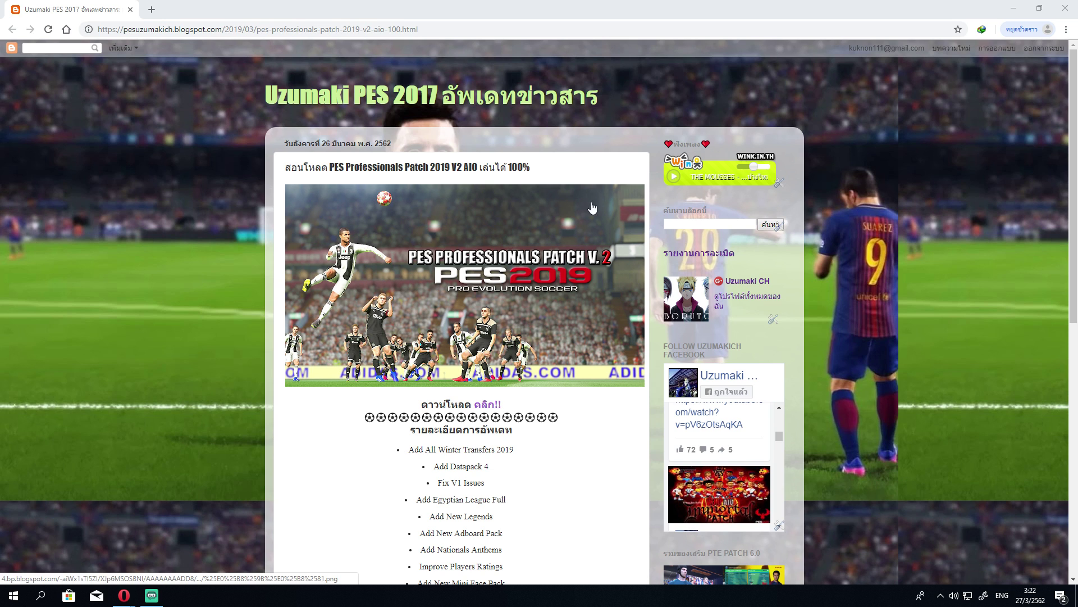
{"action": "left_click", "coordinate": [1017, 7]}
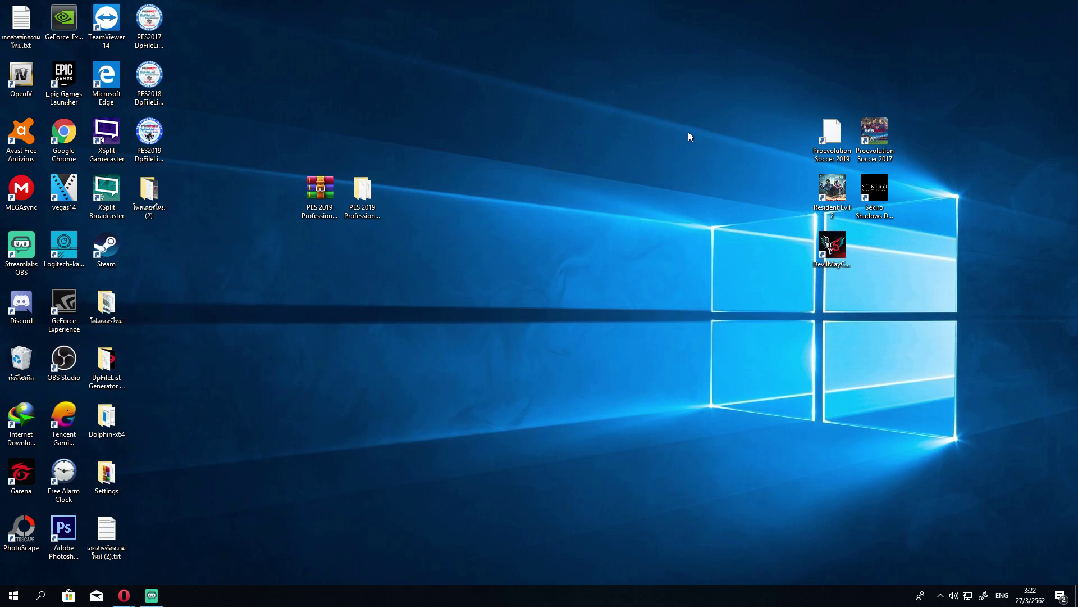
{"action": "left_click_drag", "start_coordinate": [328, 199], "coordinate": [410, 198]}
Check the extraction options offered for the PES 2019 Professionals Patch V2 AIO.zip archive without extracting it.
{"action": "left_click", "coordinate": [372, 200]}
{"action": "right_click", "coordinate": [371, 200]}
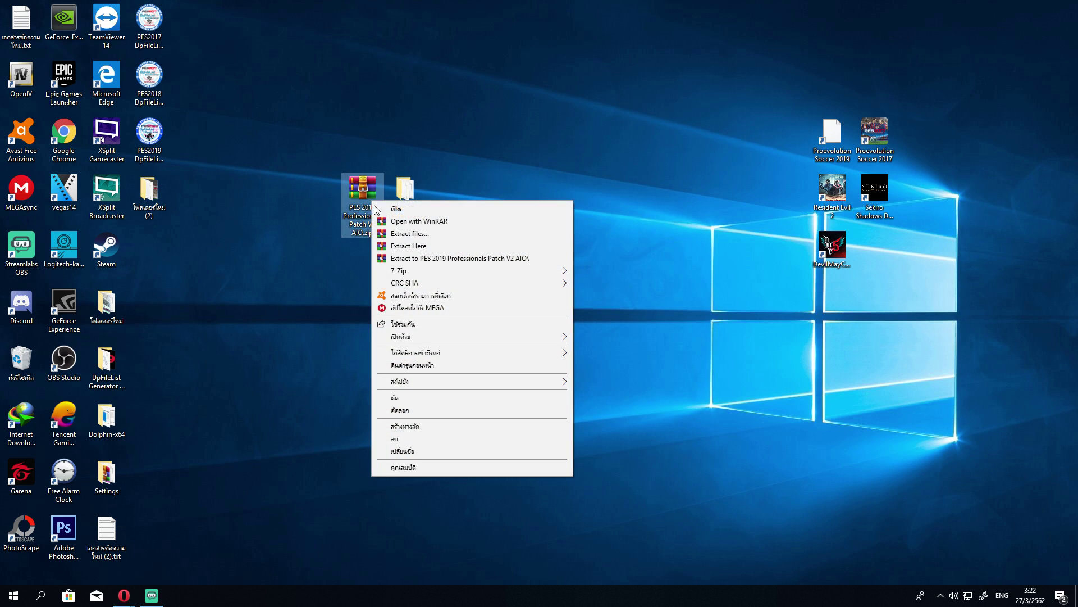
{"action": "left_click", "coordinate": [341, 148]}
Run PES 2019 Professionals Patch V2.exe from the extracted patch folder and minimize the folder window.
{"action": "left_click", "coordinate": [414, 198]}
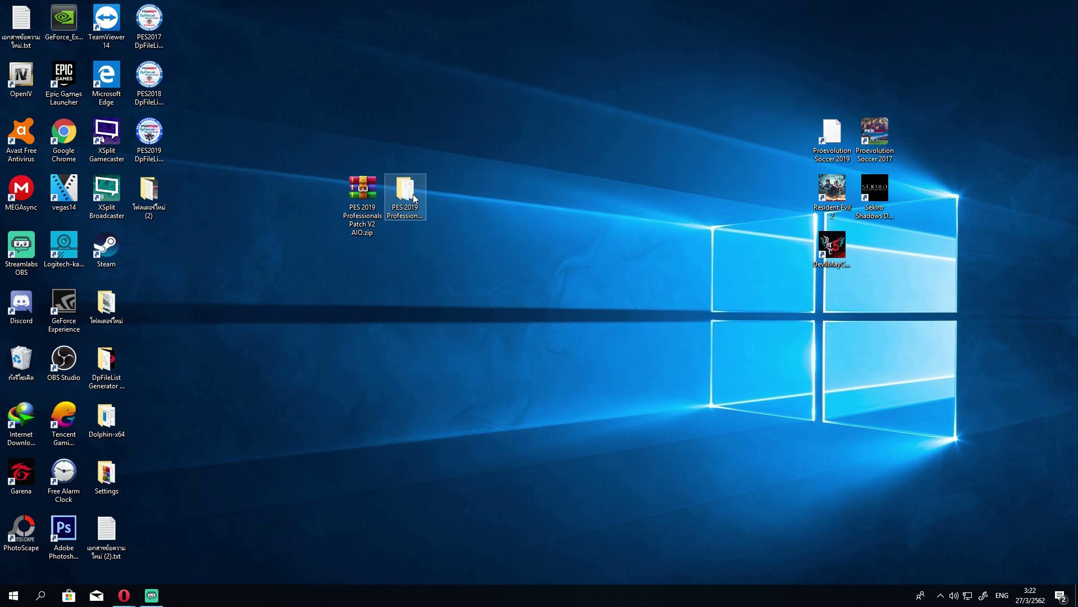
{"action": "double_click", "coordinate": [414, 197]}
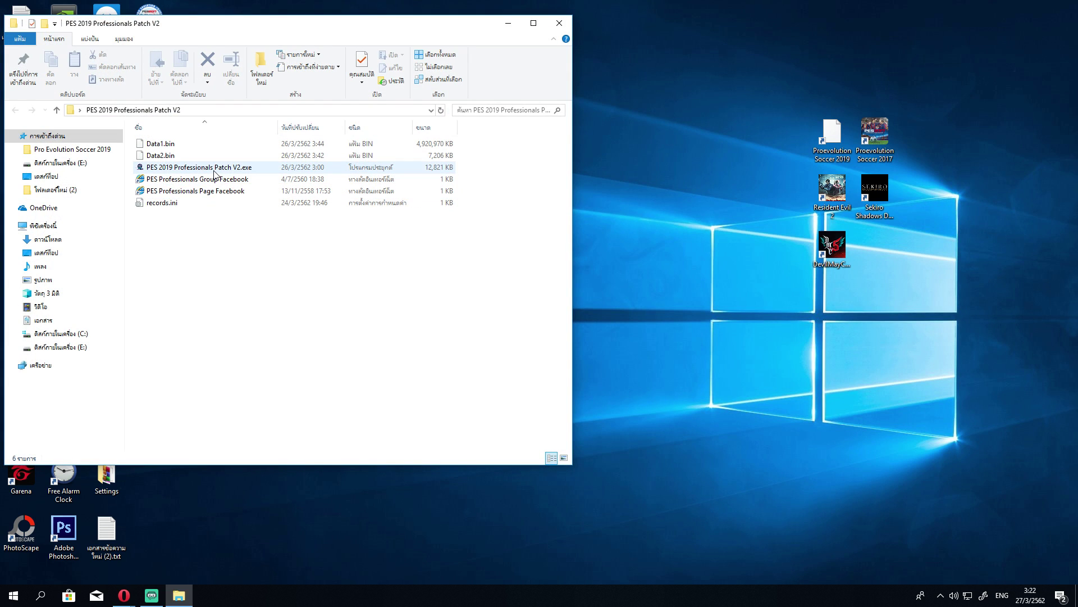
{"action": "double_click", "coordinate": [231, 174]}
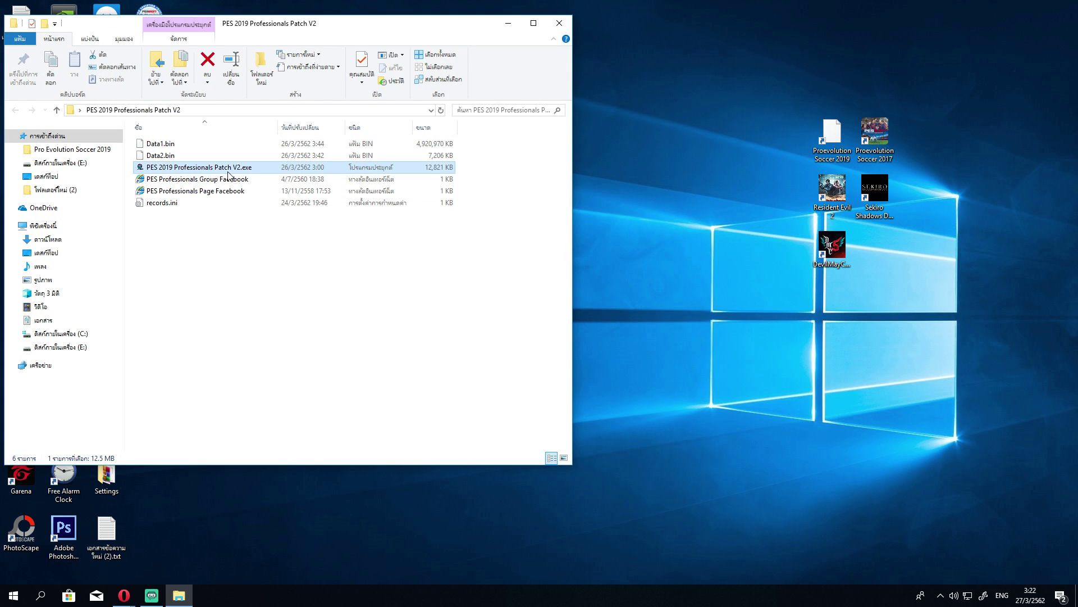
{"action": "left_click", "coordinate": [498, 26]}
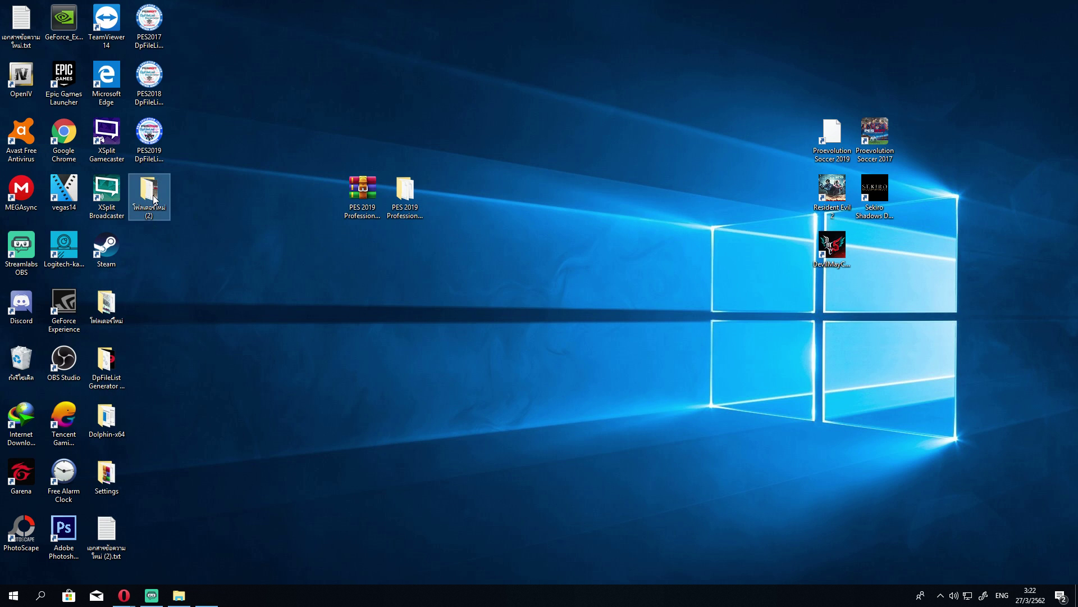
Recover the จับภาพ.PNG image from the Recycle Bin onto the desktop and close the open folder windows.
{"action": "double_click", "coordinate": [149, 194]}
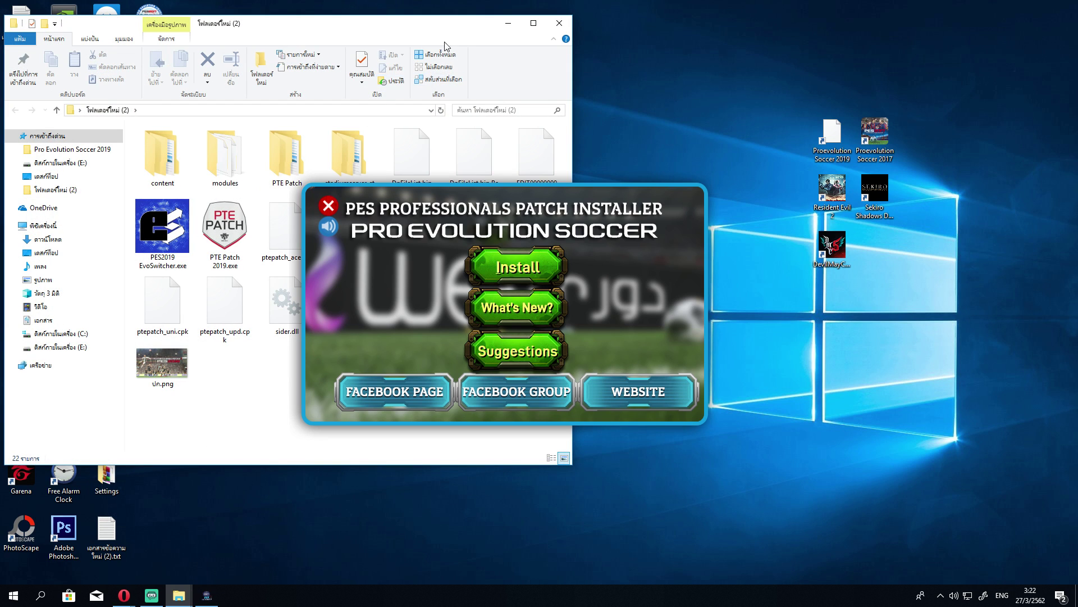
{"action": "left_click", "coordinate": [559, 23]}
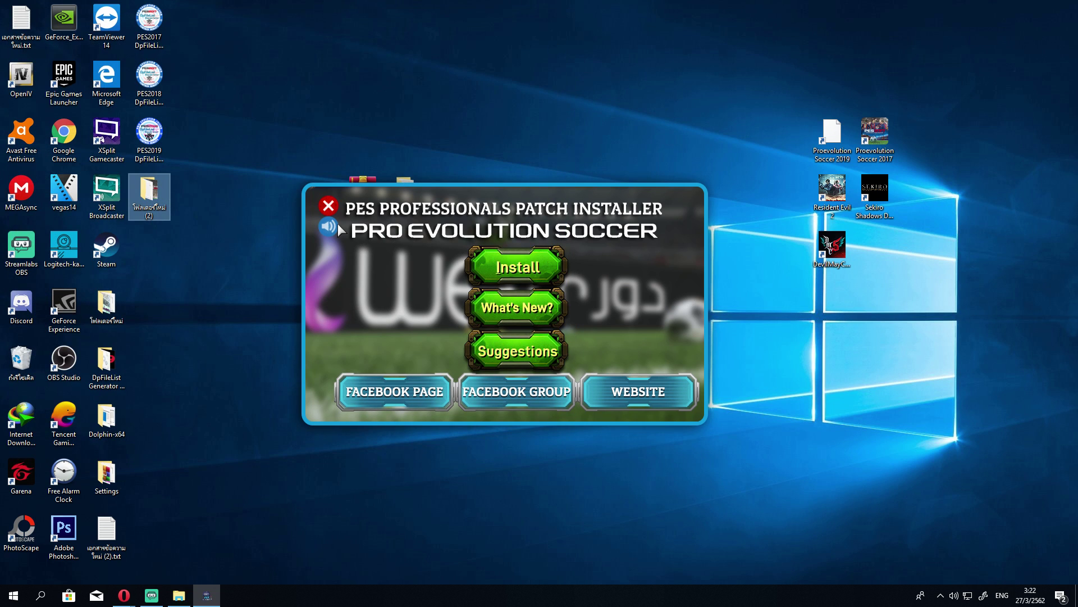
{"action": "double_click", "coordinate": [21, 359]}
{"action": "scroll", "coordinate": [217, 340], "scroll_direction": "right", "scroll_amount": 3}
{"action": "left_click", "coordinate": [215, 428]}
{"action": "left_click_drag", "start_coordinate": [214, 428], "coordinate": [182, 286]}
{"action": "left_click", "coordinate": [559, 23]}
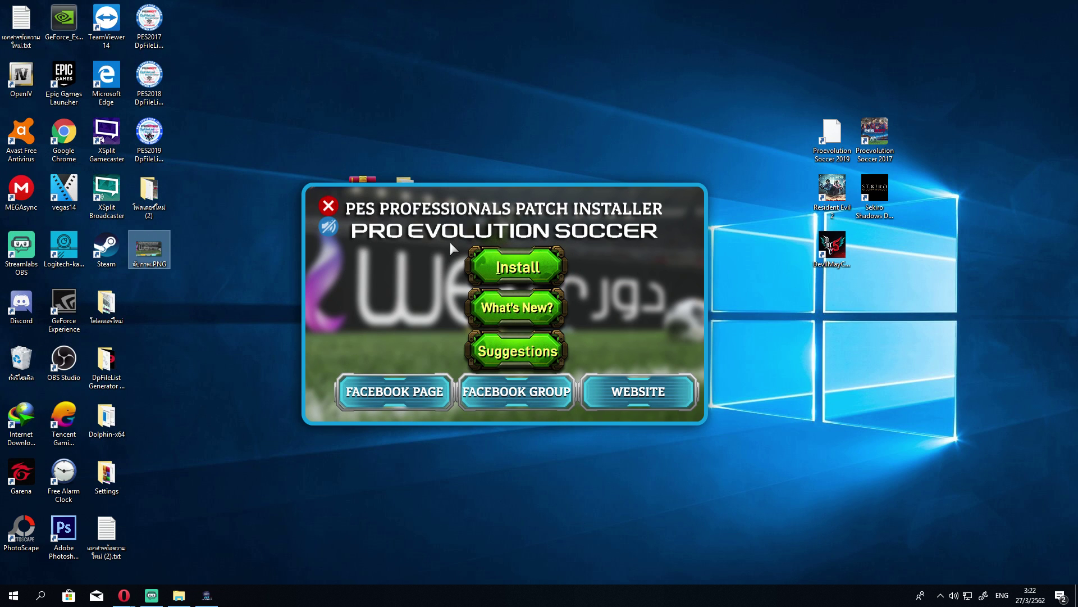
Go through the installer's welcome page and choose E:\Games\Pro Evolution Soccer 2019 as the destination folder.
{"action": "left_click", "coordinate": [504, 263]}
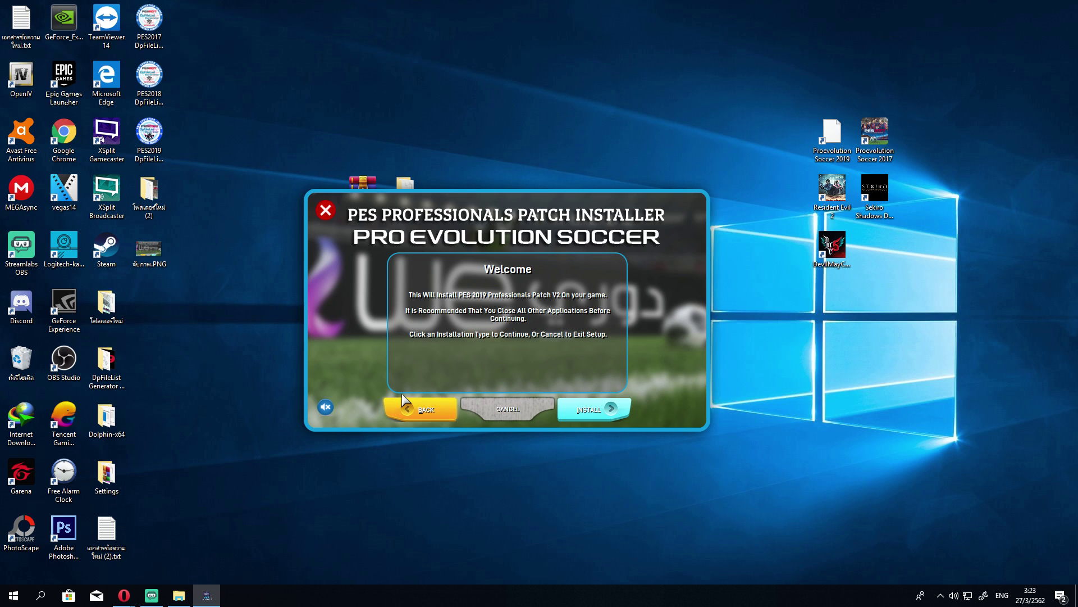
{"action": "left_click", "coordinate": [610, 411]}
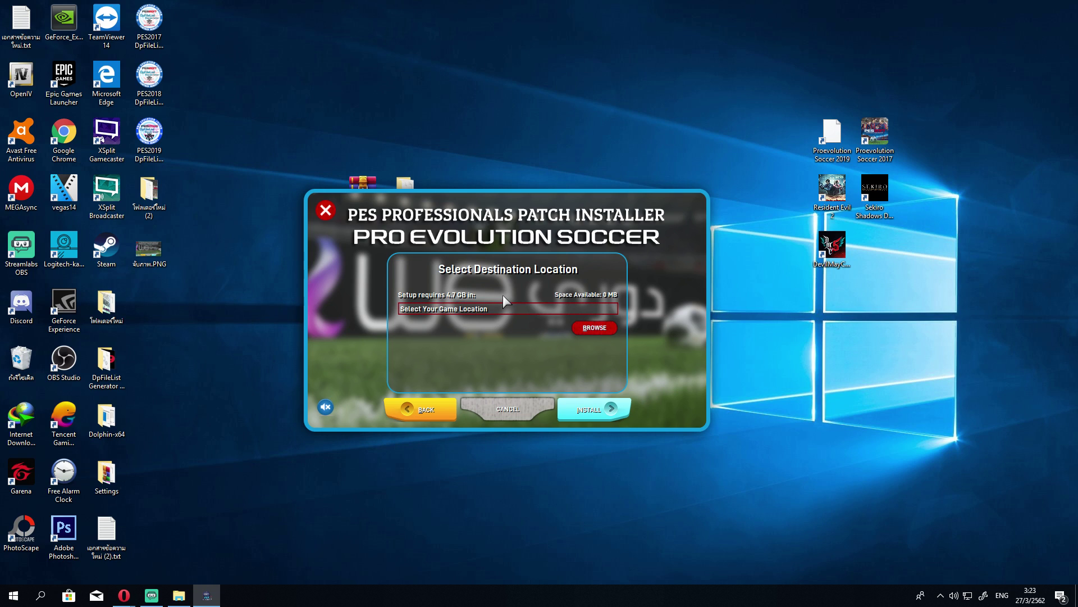
{"action": "left_click", "coordinate": [599, 328]}
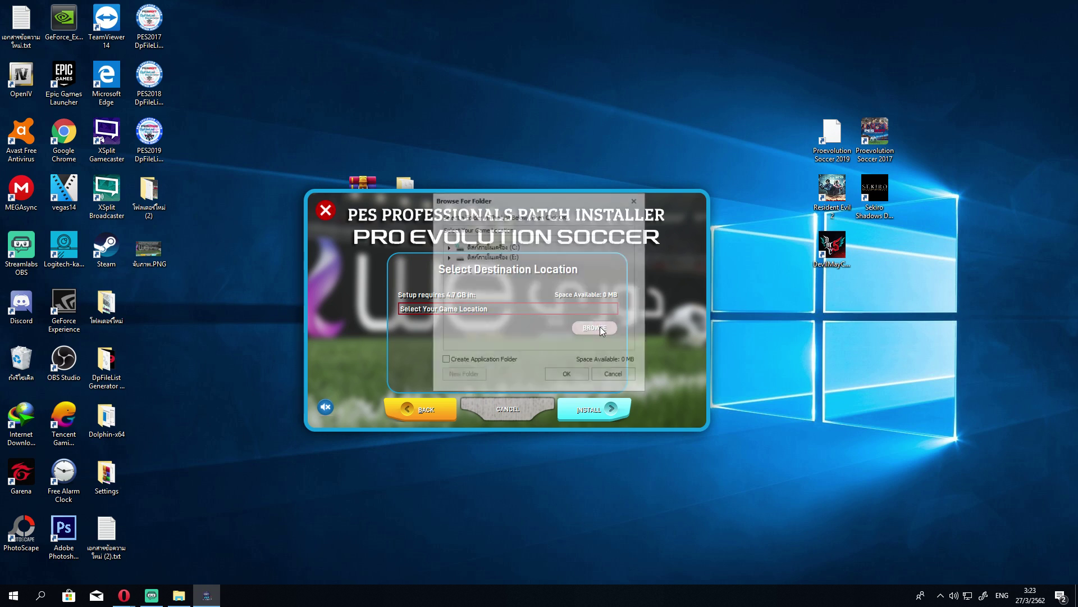
{"action": "left_click", "coordinate": [513, 257]}
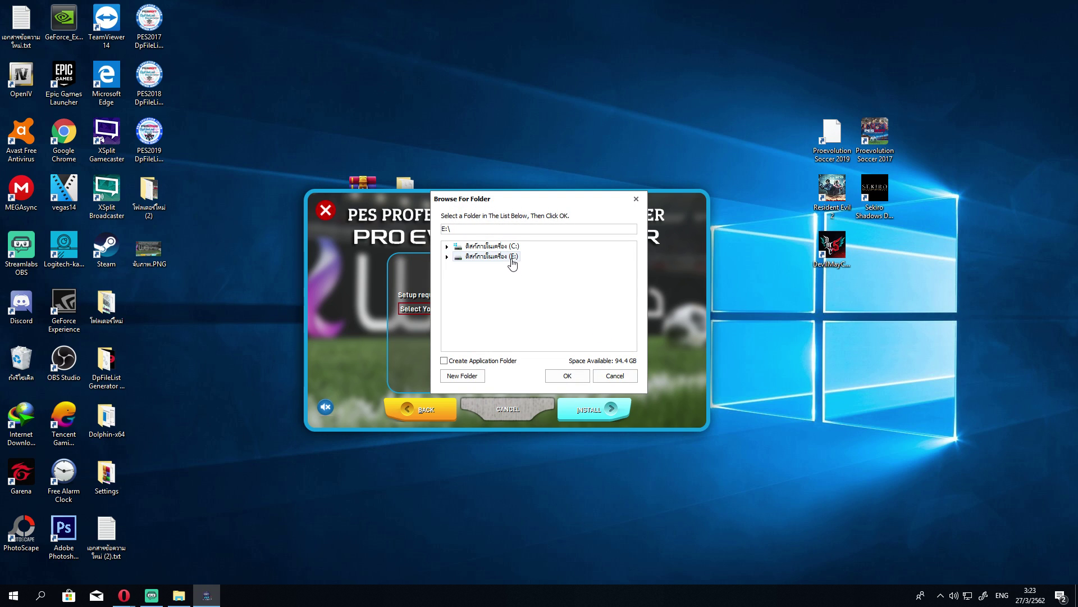
{"action": "double_click", "coordinate": [512, 257]}
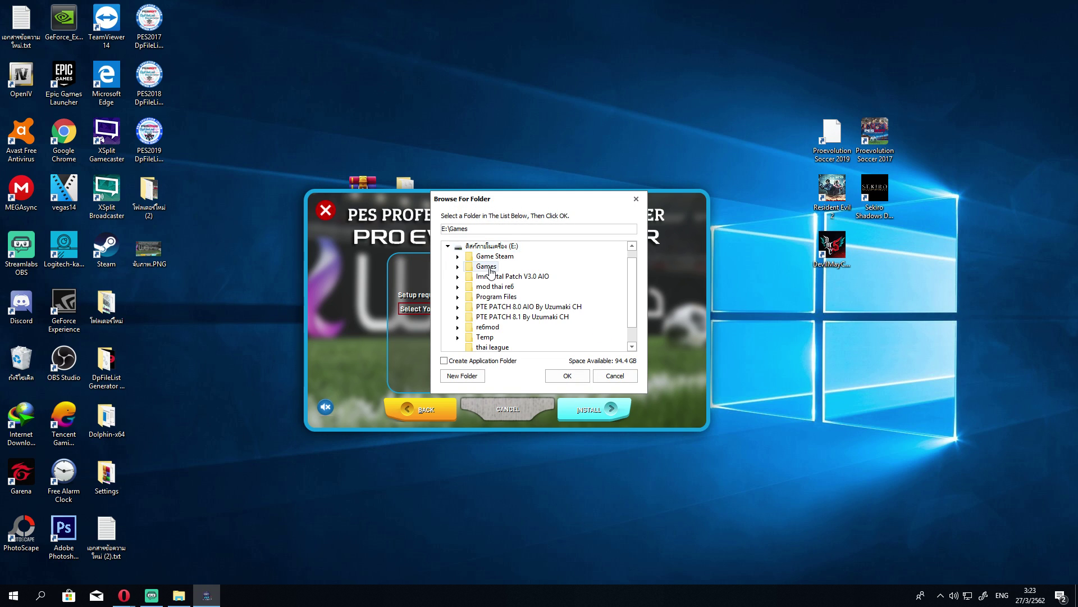
{"action": "double_click", "coordinate": [486, 266]}
{"action": "scroll", "coordinate": [557, 335], "scroll_direction": "down", "scroll_amount": 1}
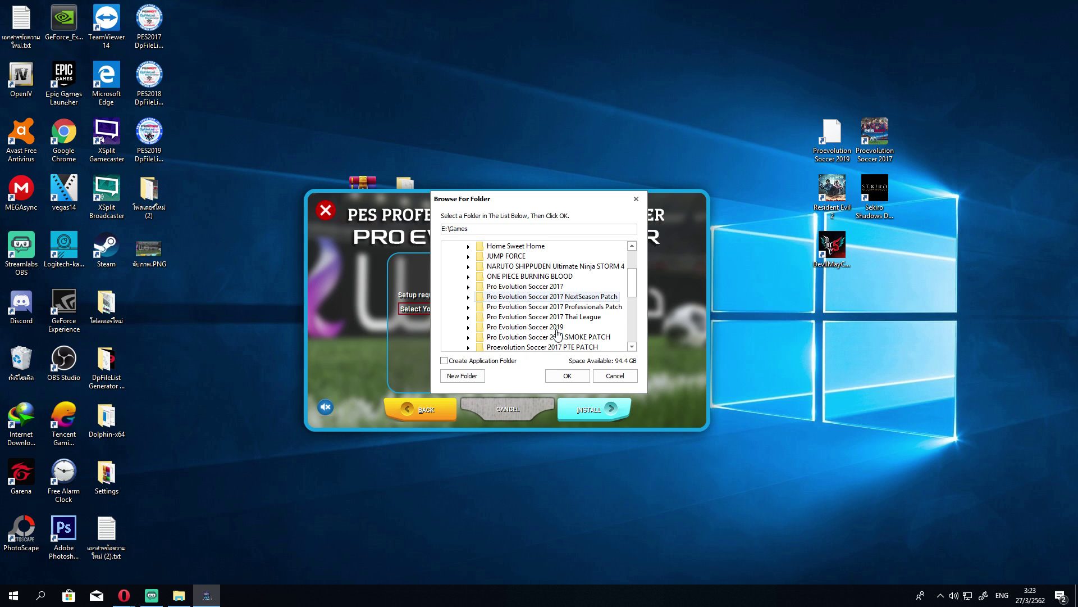
{"action": "left_click", "coordinate": [556, 329]}
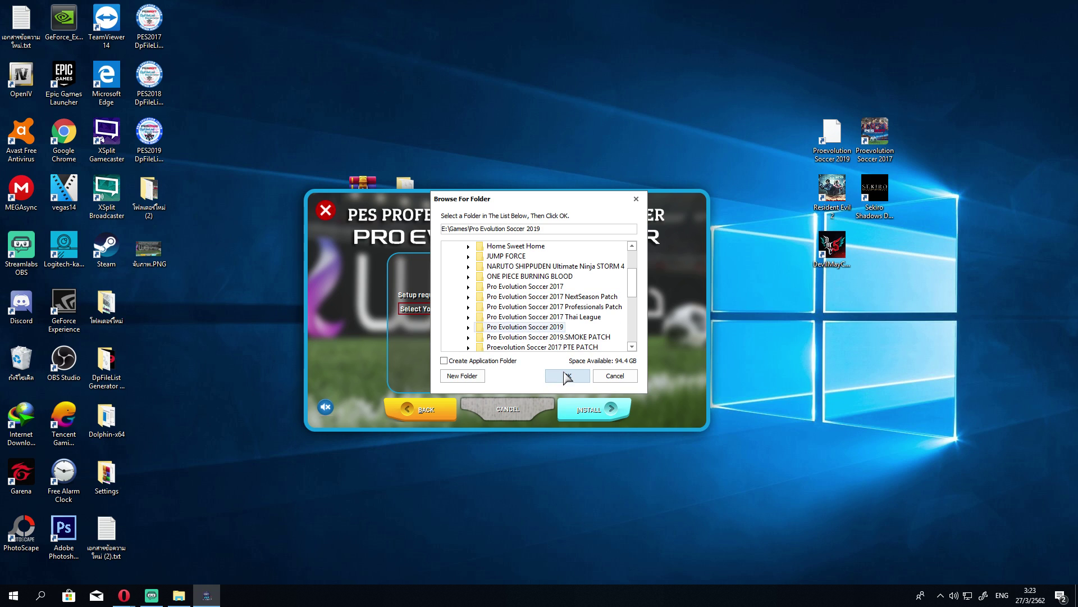
{"action": "left_click", "coordinate": [566, 377]}
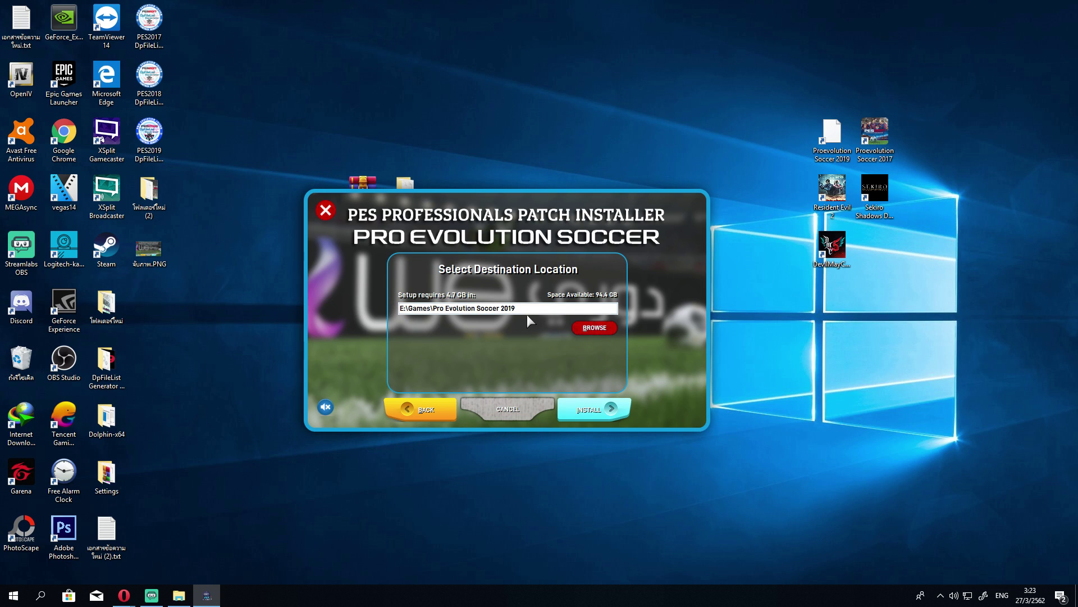
Start installing the patch in the chosen game folder, and cancel the setup while it is extracting files.
{"action": "left_click", "coordinate": [607, 417]}
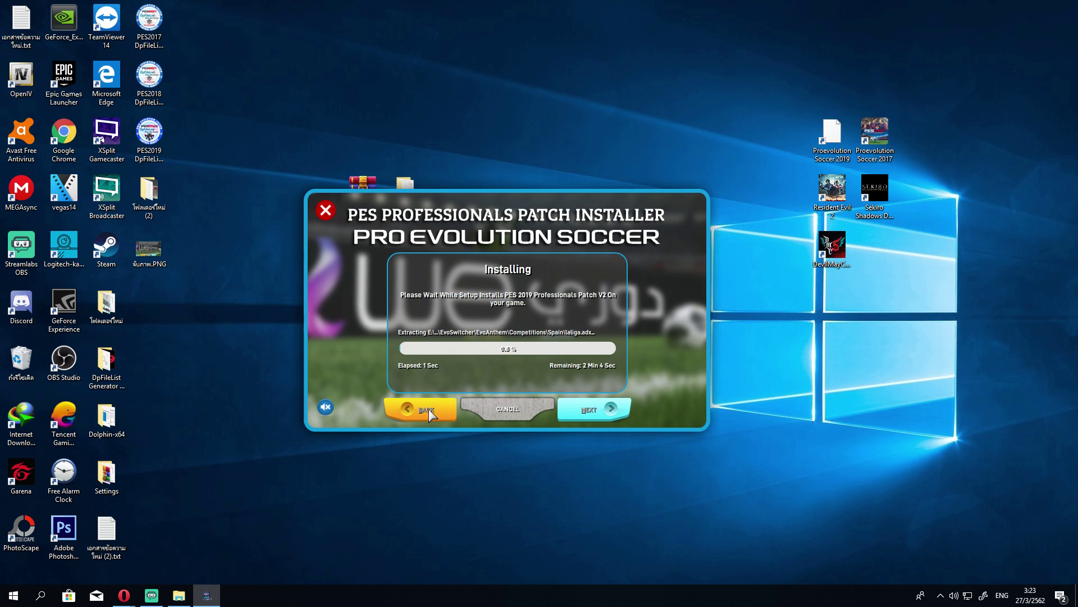
{"action": "left_click", "coordinate": [499, 406]}
{"action": "left_click", "coordinate": [581, 351]}
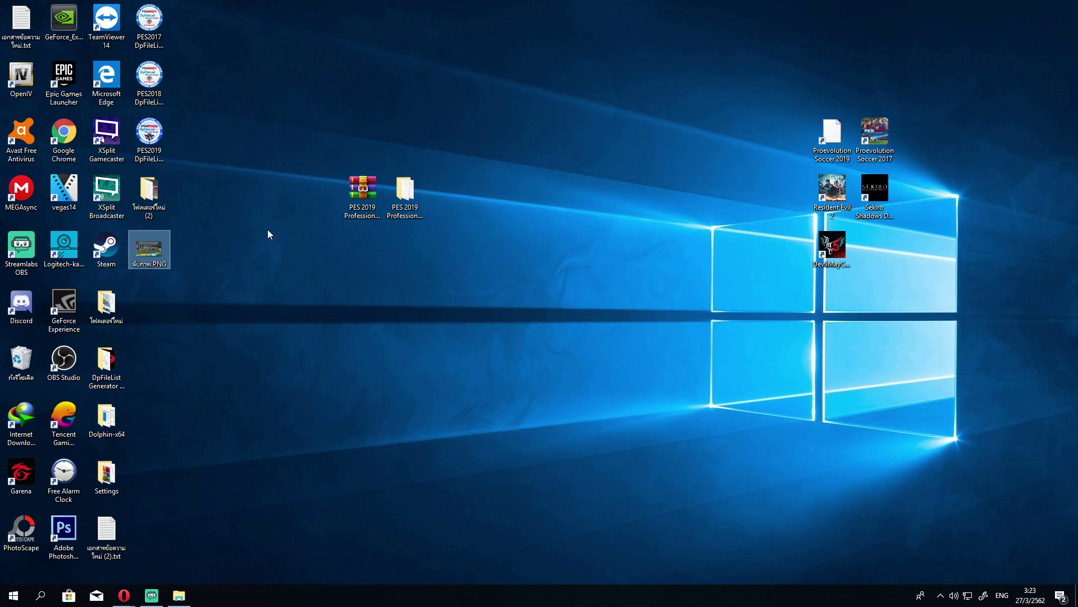
View the recovered จับภาพ.PNG image of the installer's final page and close it.
{"action": "double_click", "coordinate": [157, 255]}
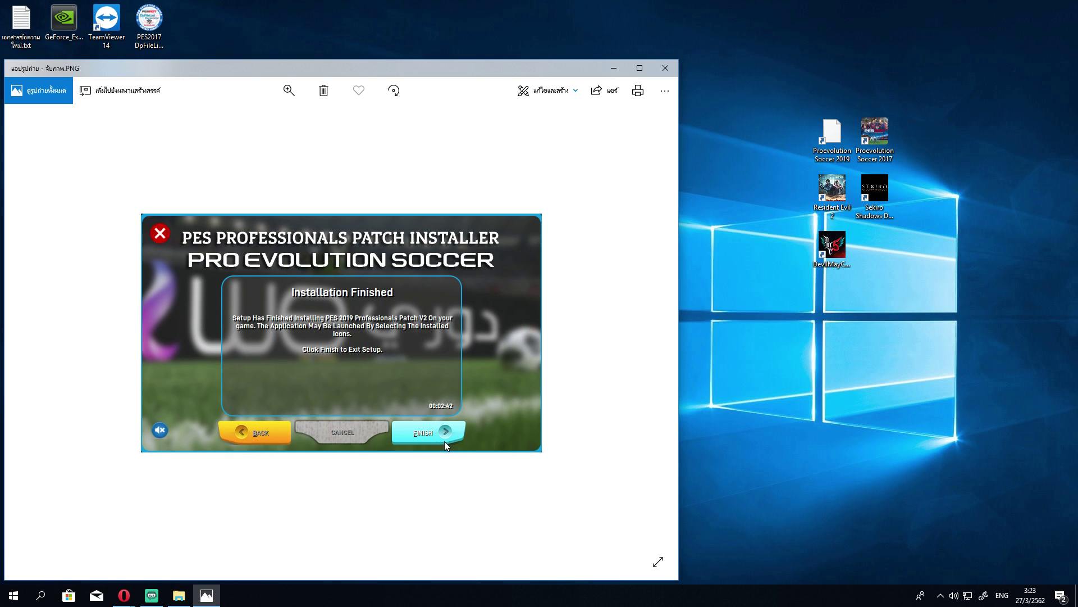
{"action": "left_click", "coordinate": [666, 66]}
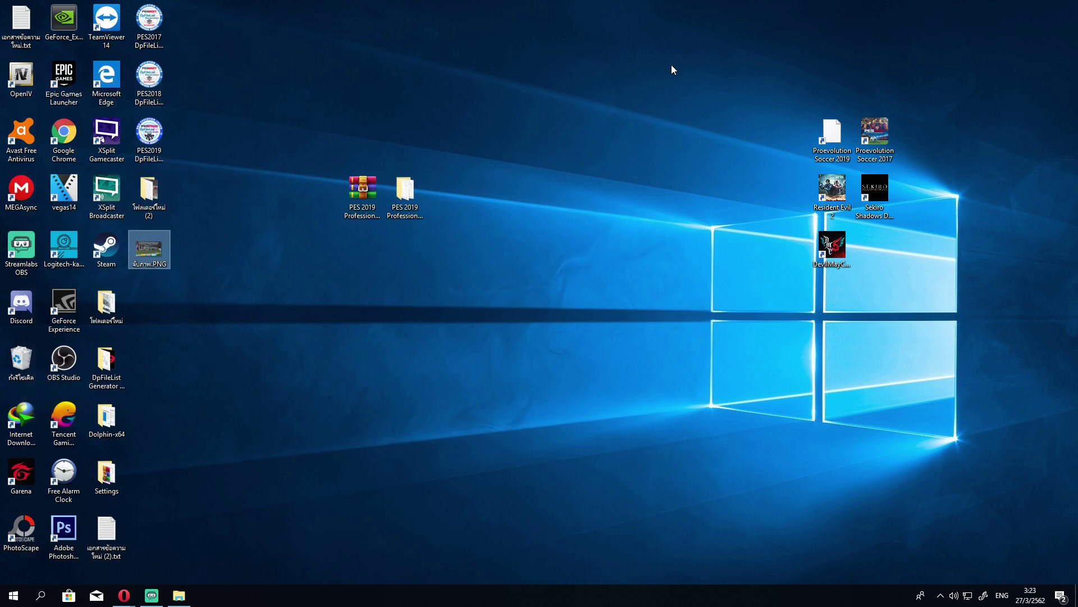
Open the file location of the Proevolution Soccer 2019 shortcut and look over the game folder, including the PES Professionals Selector folder.
{"action": "right_click", "coordinate": [821, 126]}
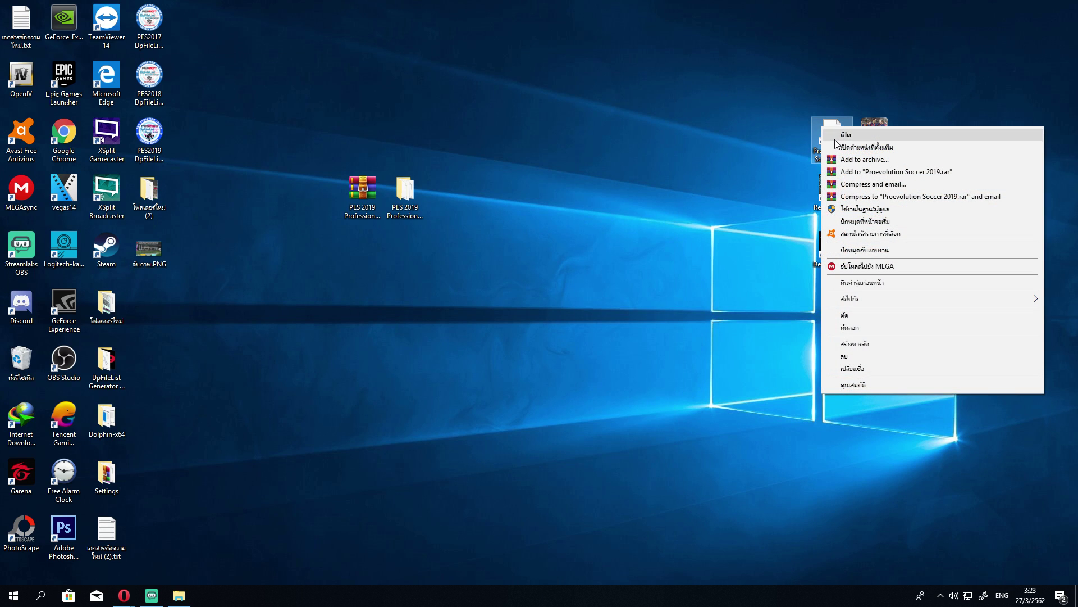
{"action": "left_click", "coordinate": [834, 147]}
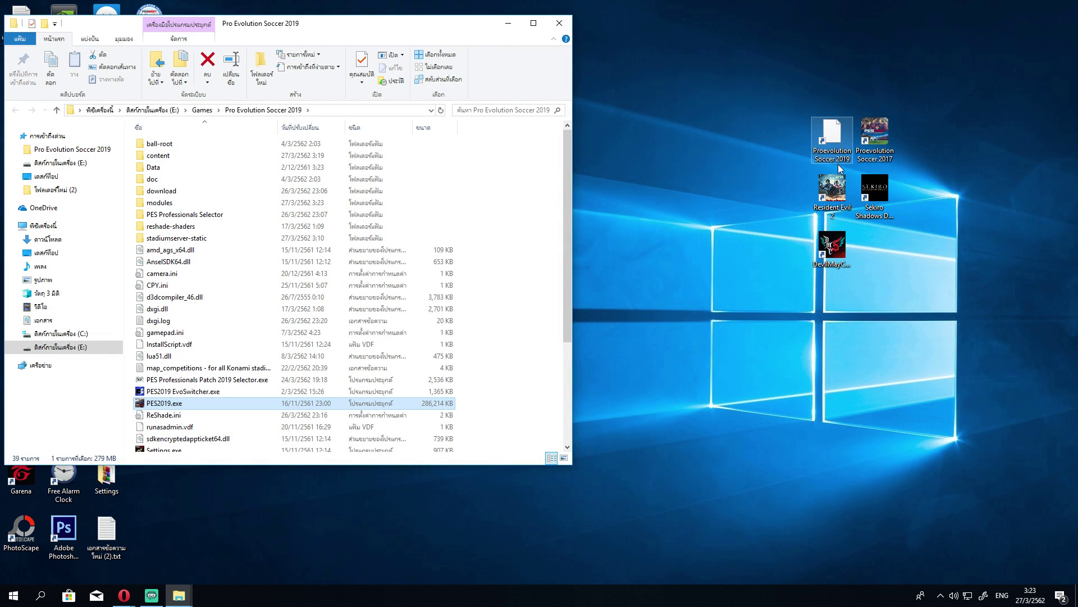
{"action": "scroll", "coordinate": [413, 293], "scroll_direction": "down", "scroll_amount": 3}
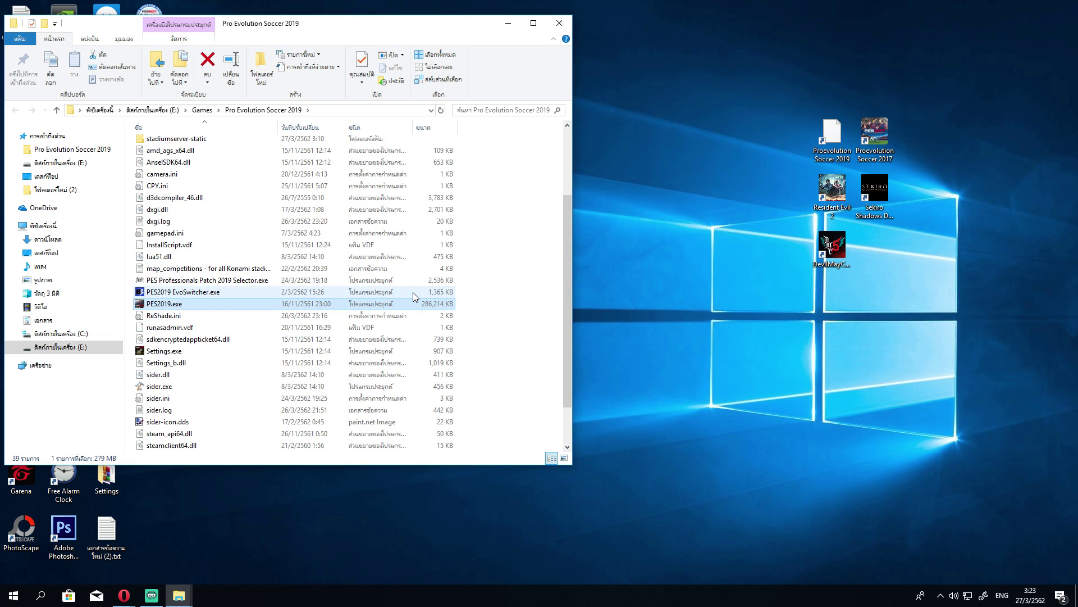
{"action": "scroll", "coordinate": [413, 292], "scroll_direction": "up", "scroll_amount": 3}
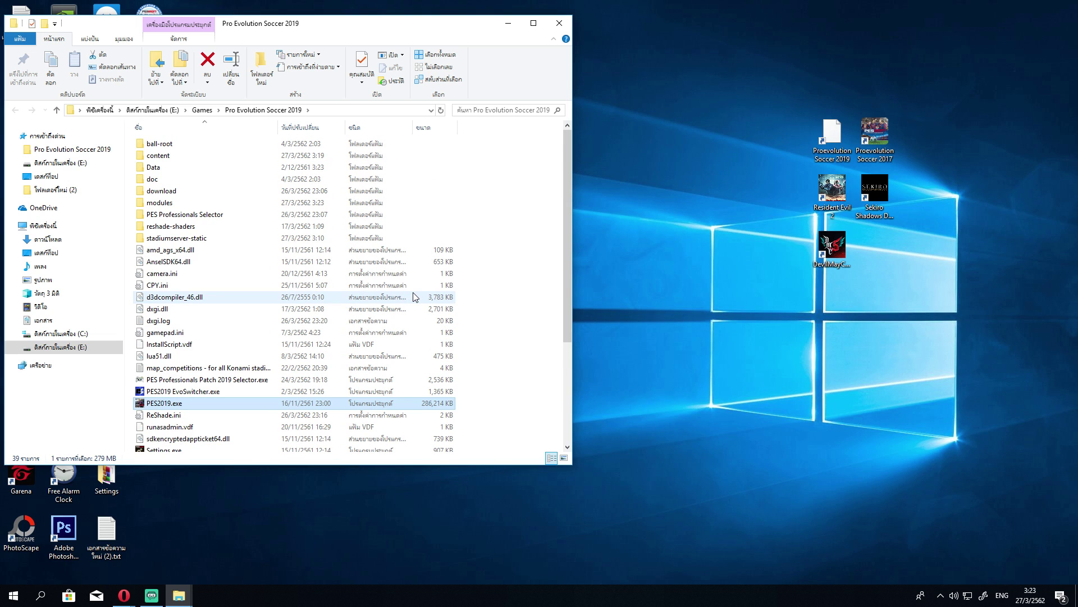
{"action": "left_click", "coordinate": [188, 218]}
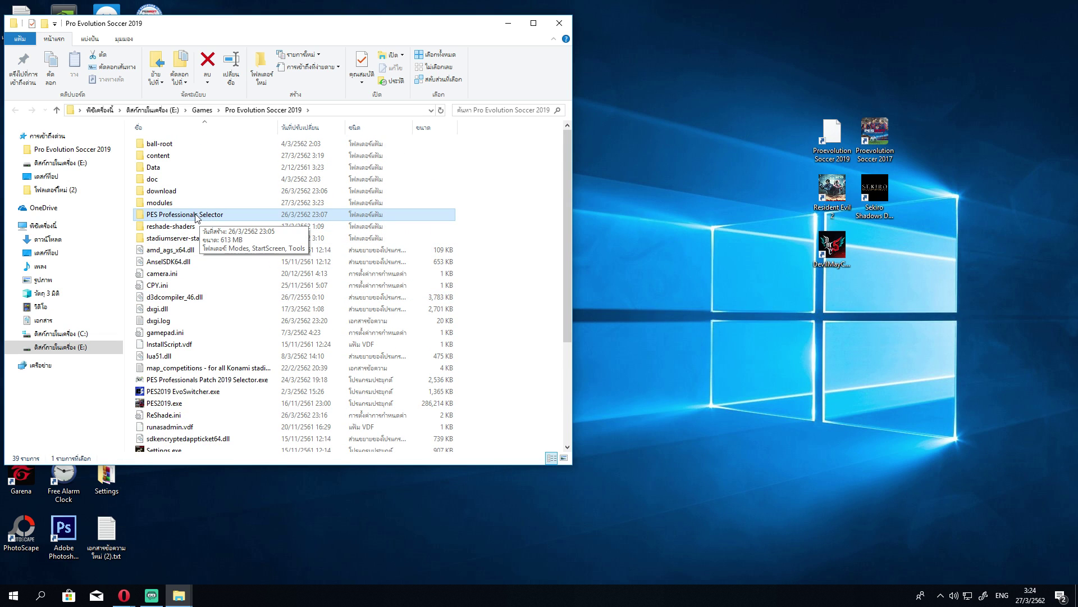
{"action": "scroll", "coordinate": [241, 226], "scroll_direction": "down", "scroll_amount": 4}
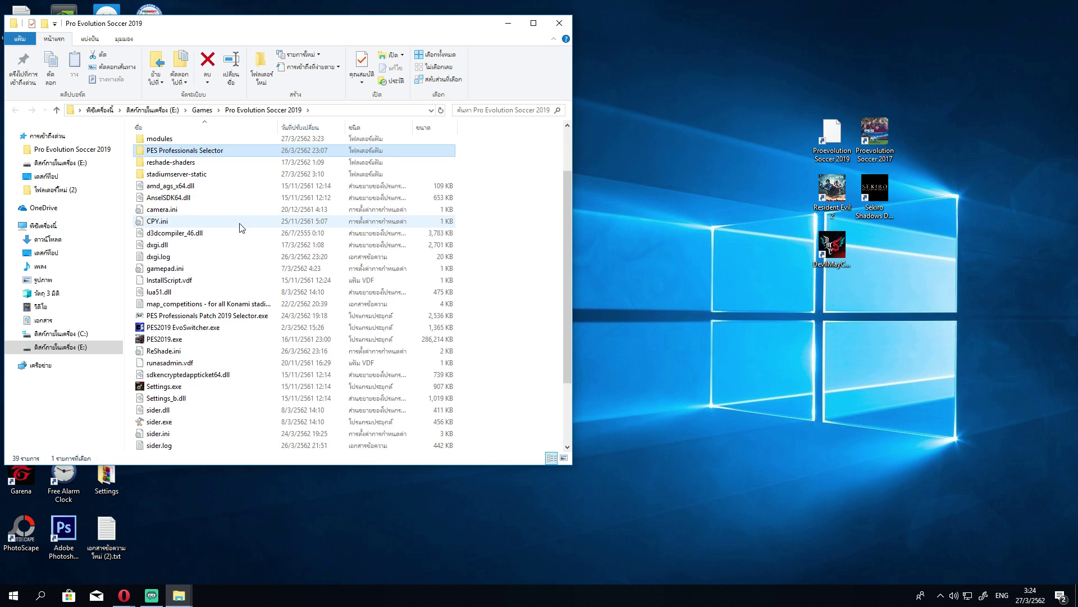
{"action": "scroll", "coordinate": [240, 226], "scroll_direction": "up", "scroll_amount": 4}
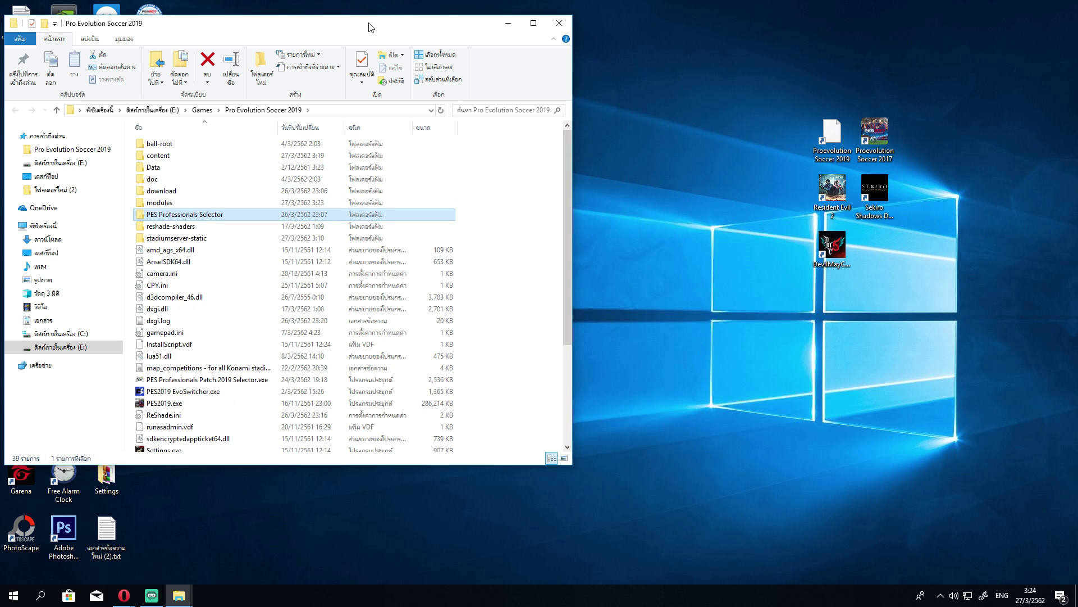
Inspect the game's download folder, select dt80_100E_x64.cpk through dt80_402E_x64.cpk, and return to the Pro Evolution Soccer 2019 folder.
{"action": "left_click_drag", "start_coordinate": [372, 26], "coordinate": [542, 30]}
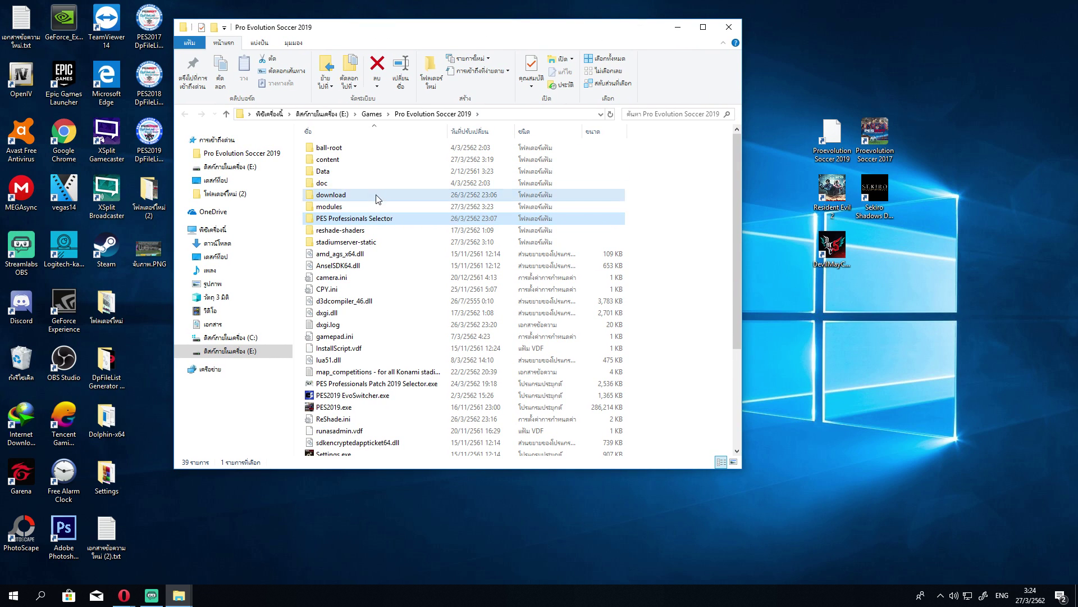
{"action": "double_click", "coordinate": [348, 194]}
{"action": "left_click_drag", "start_coordinate": [302, 243], "coordinate": [345, 335]}
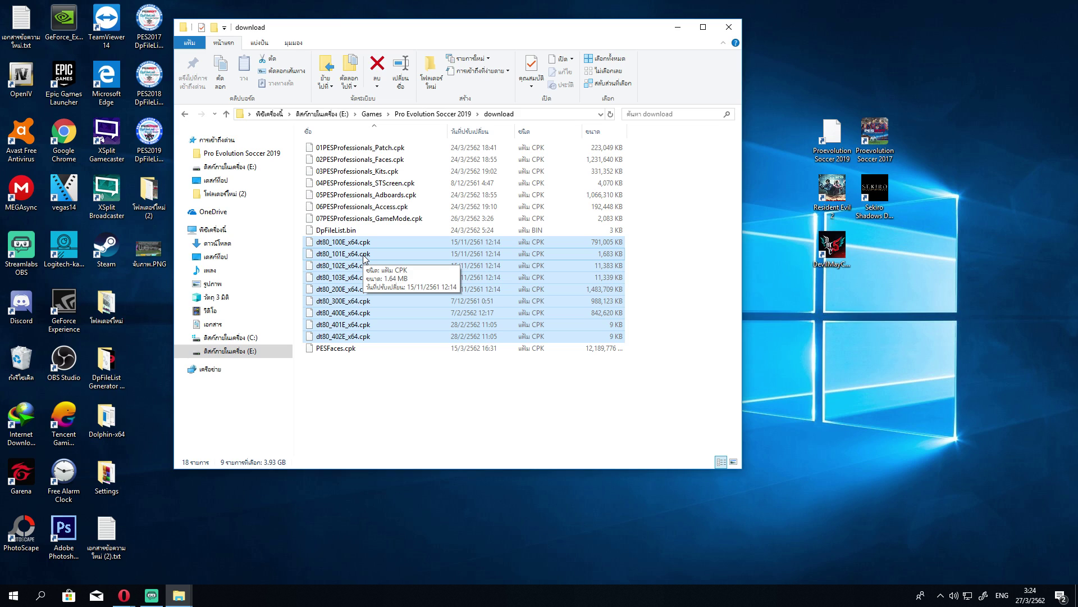
{"action": "left_click", "coordinate": [186, 113]}
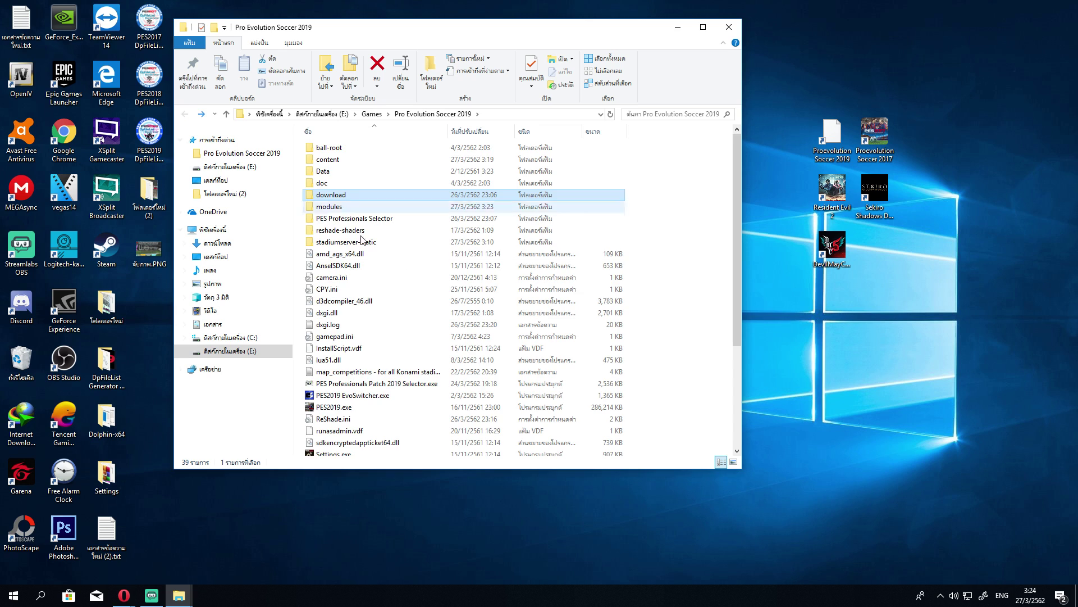
Launch PES Professionals Patch 2019 Selector.exe from the Pro Evolution Soccer 2019 folder.
{"action": "scroll", "coordinate": [425, 293], "scroll_direction": "down", "scroll_amount": 4}
{"action": "scroll", "coordinate": [429, 291], "scroll_direction": "up", "scroll_amount": 4}
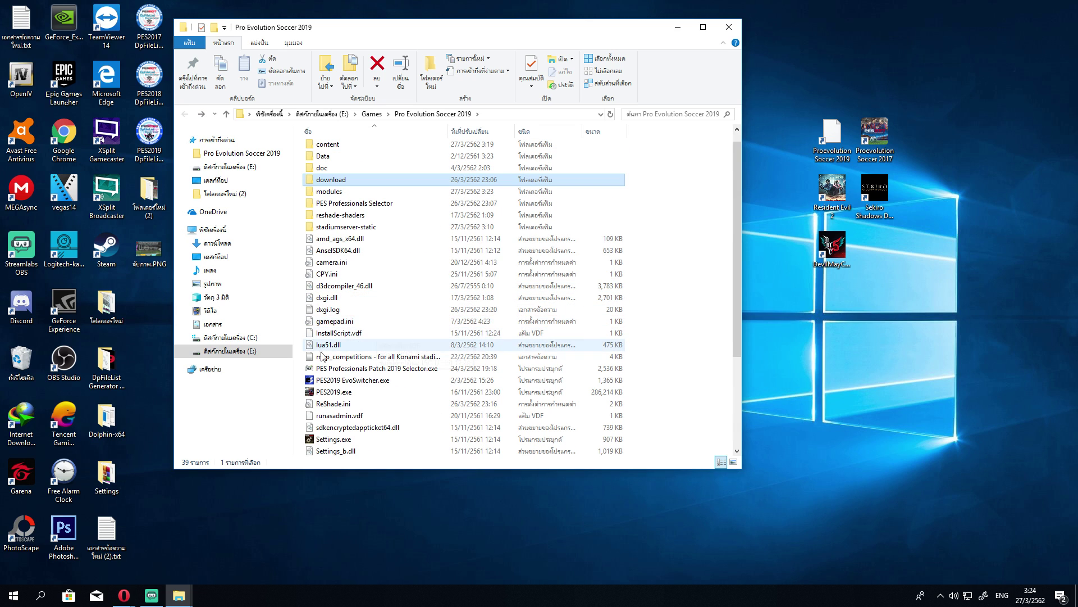
{"action": "left_click", "coordinate": [344, 369]}
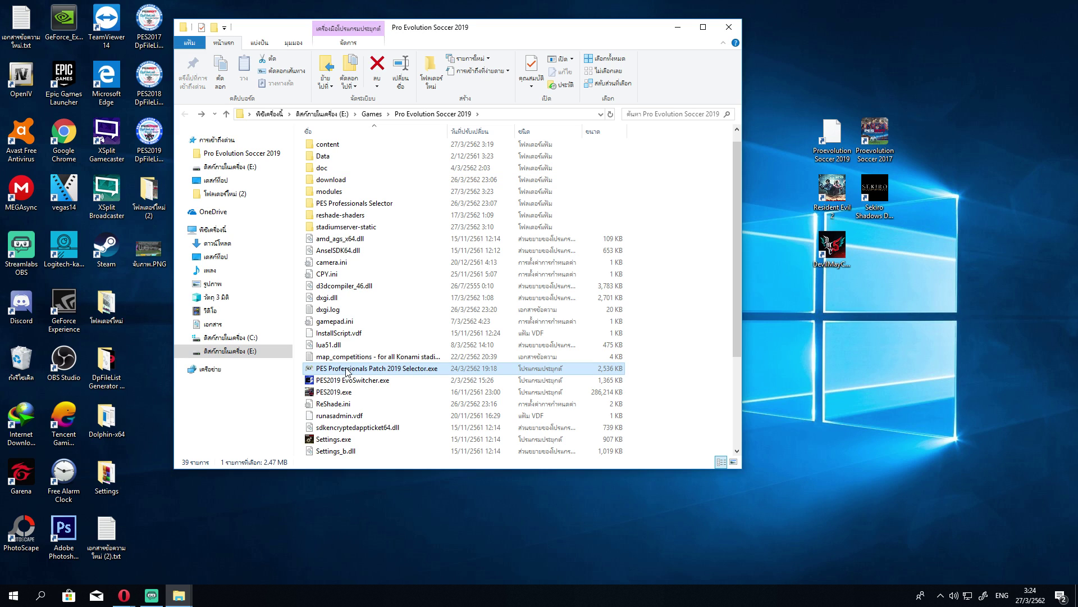
{"action": "double_click", "coordinate": [351, 371]}
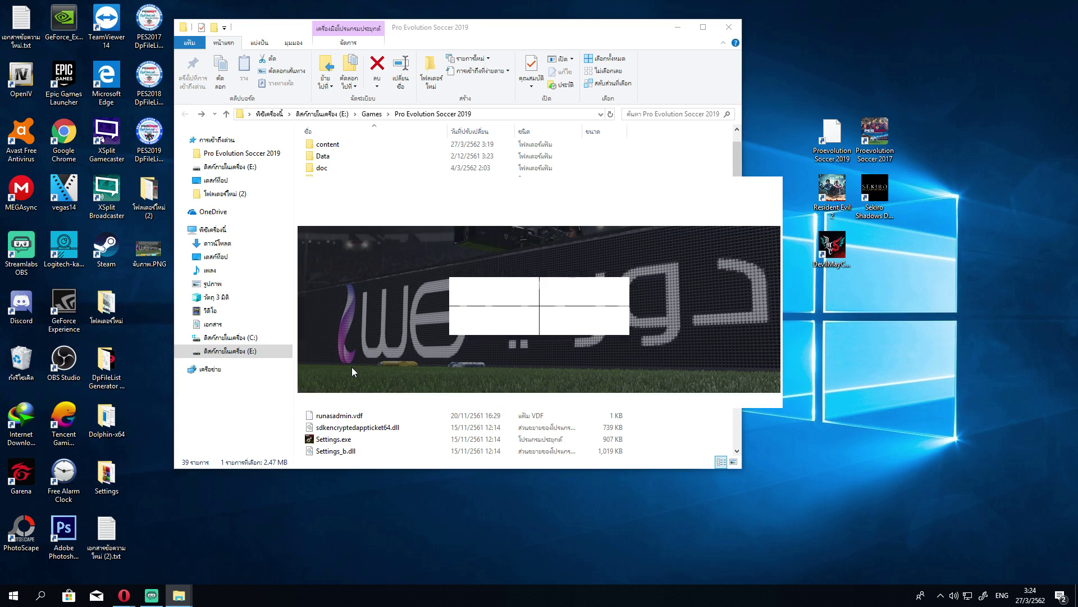
Preview the Messi, Ronaldo and Icardi wallpapers among the selector's start screens.
{"action": "left_click", "coordinate": [417, 213]}
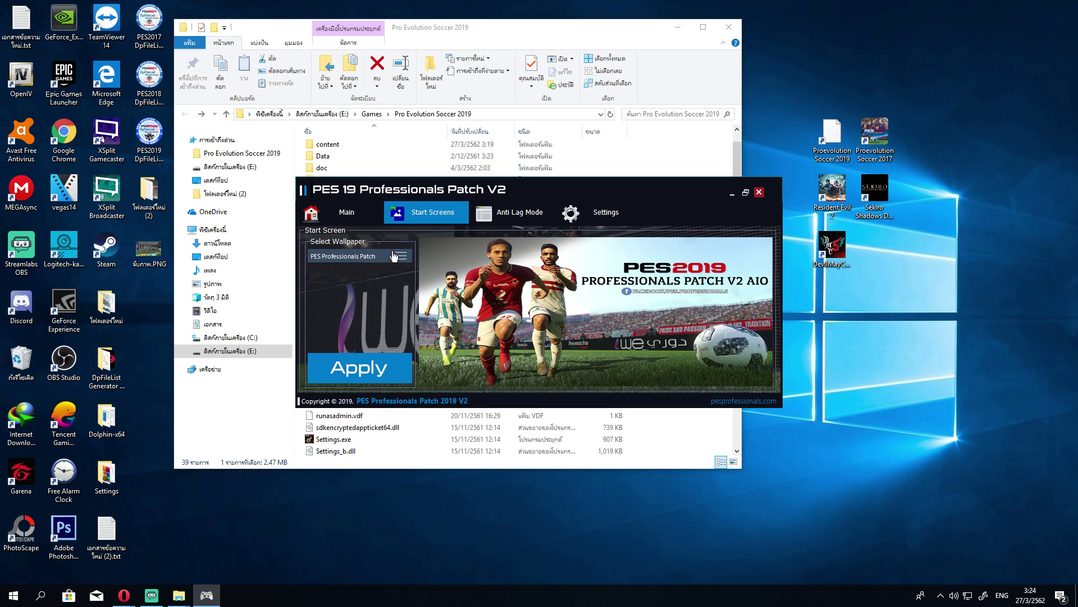
{"action": "left_click", "coordinate": [396, 258]}
{"action": "left_click", "coordinate": [374, 285]}
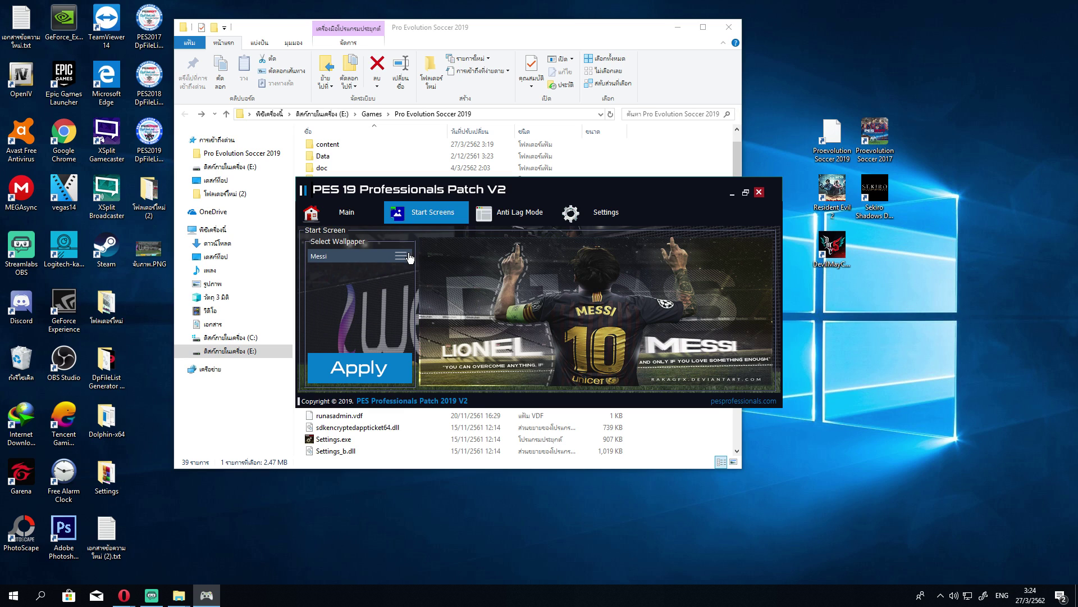
{"action": "left_click", "coordinate": [409, 258]}
{"action": "left_click", "coordinate": [368, 288]}
{"action": "left_click", "coordinate": [365, 257]}
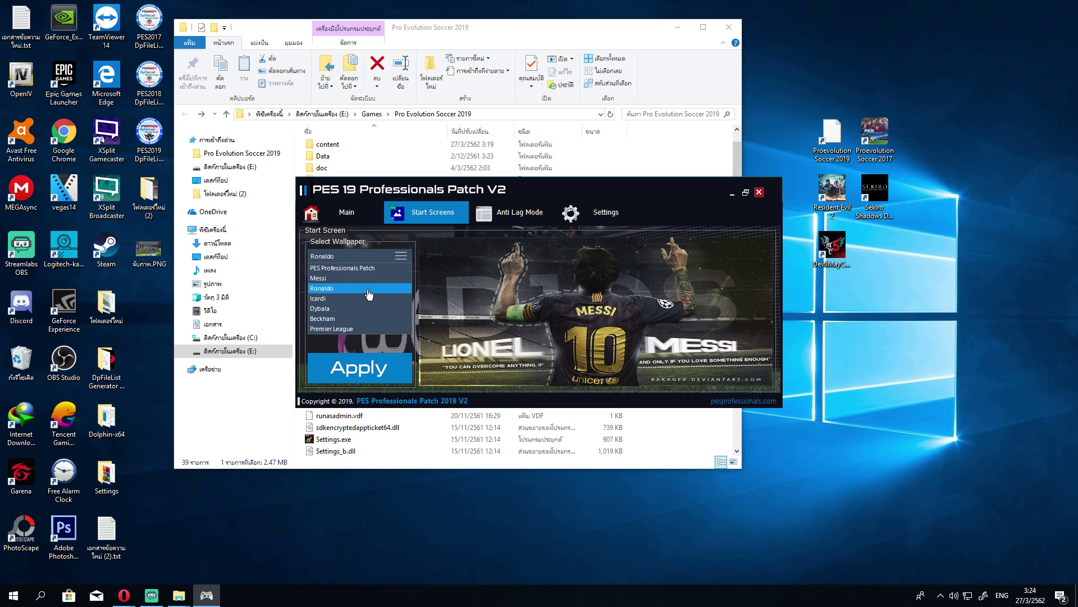
{"action": "left_click", "coordinate": [368, 292]}
{"action": "left_click", "coordinate": [410, 255]}
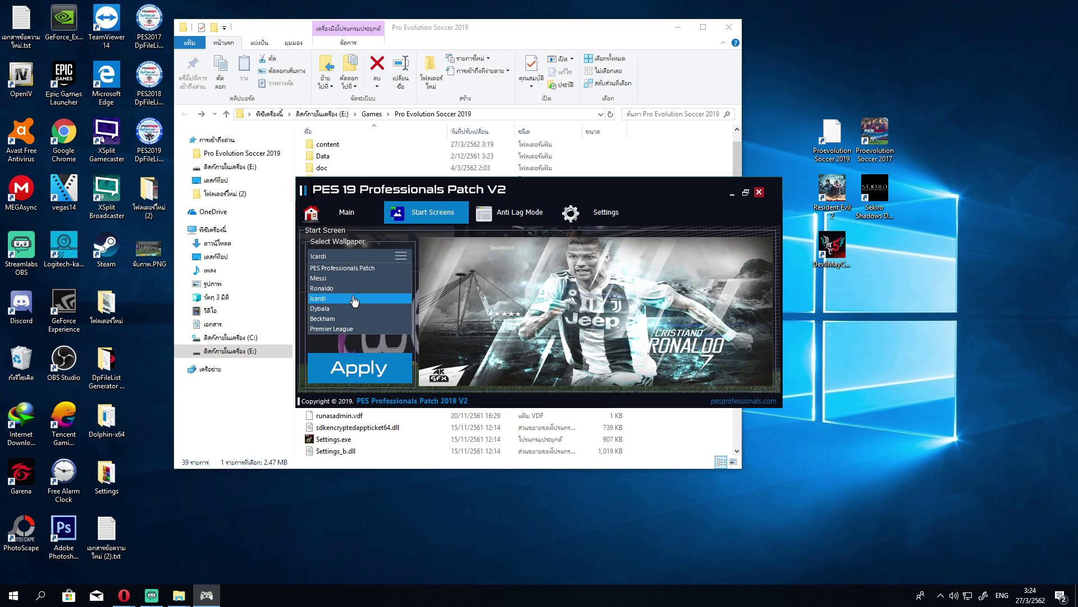
{"action": "left_click", "coordinate": [354, 300]}
Choose the Premier League wallpaper, apply it as the game's start screen and dismiss the message.
{"action": "left_click", "coordinate": [365, 257]}
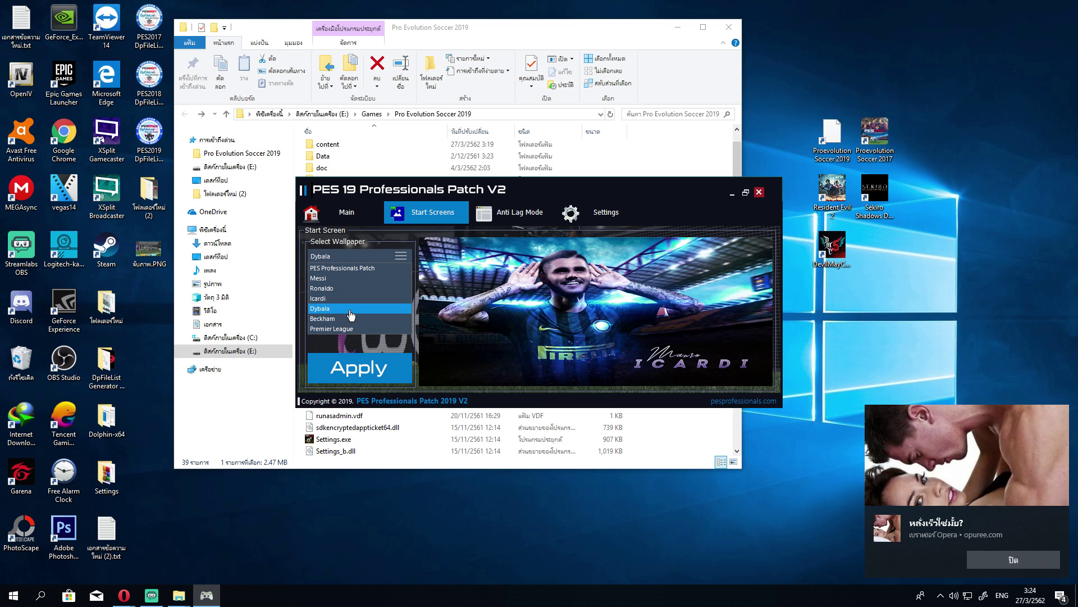
{"action": "left_click", "coordinate": [354, 329]}
{"action": "left_click", "coordinate": [375, 375]}
{"action": "left_click", "coordinate": [589, 341]}
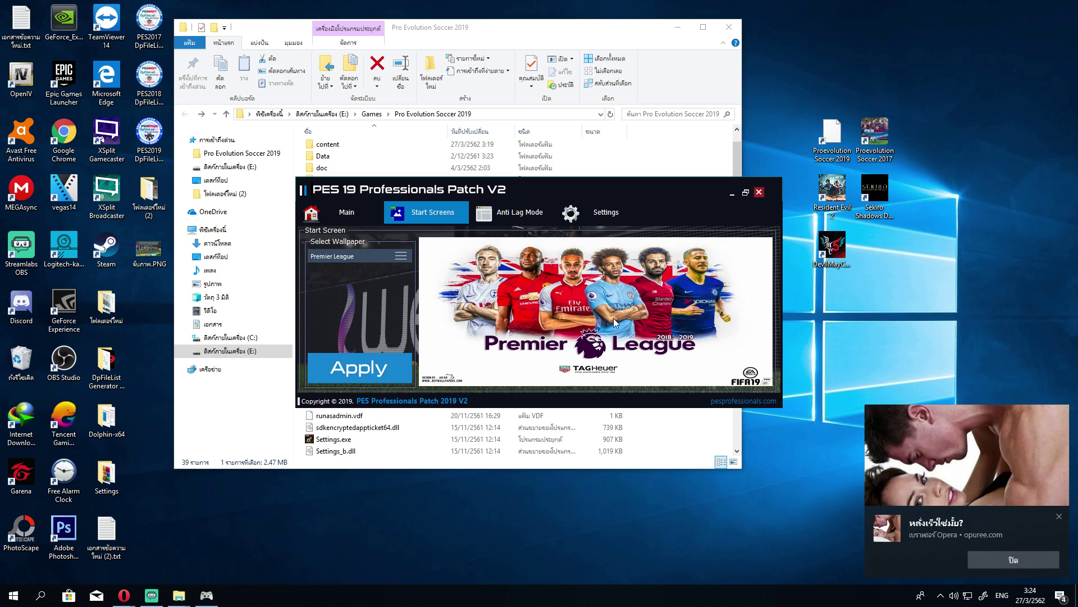
Look over the selector's Anti Lag Mode, Settings and Main pages, closing the browser notifications.
{"action": "left_click", "coordinate": [529, 216]}
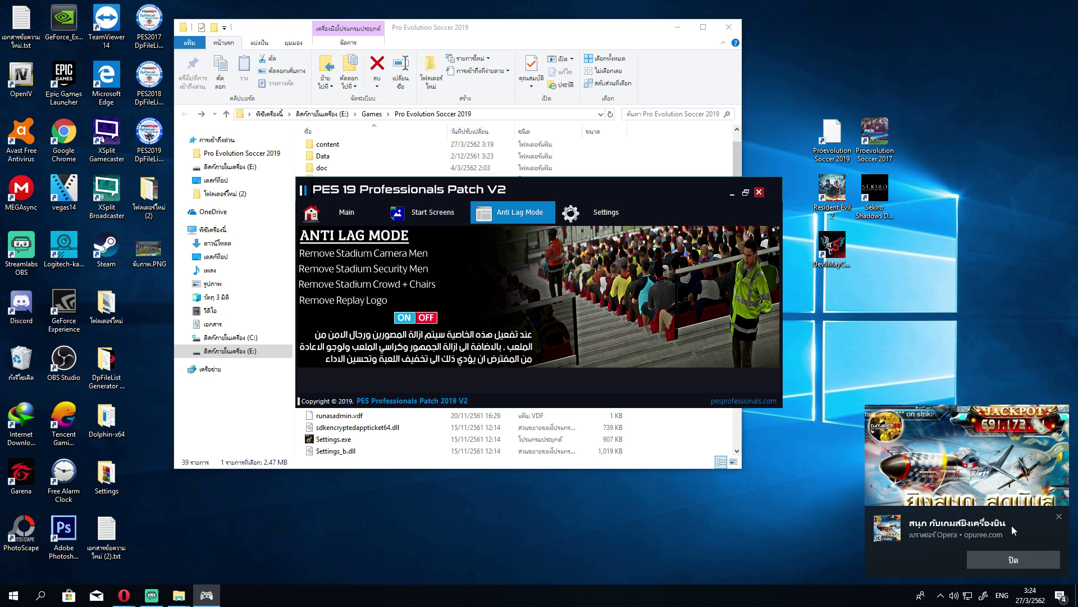
{"action": "left_click", "coordinate": [1012, 561]}
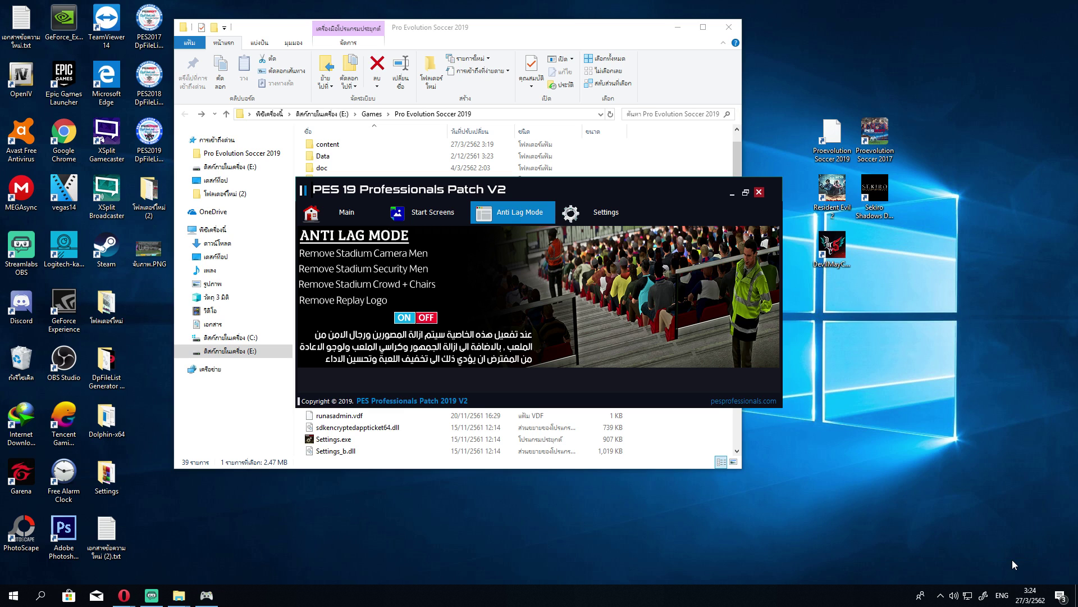
{"action": "left_click", "coordinate": [1012, 558]}
{"action": "left_click", "coordinate": [591, 214]}
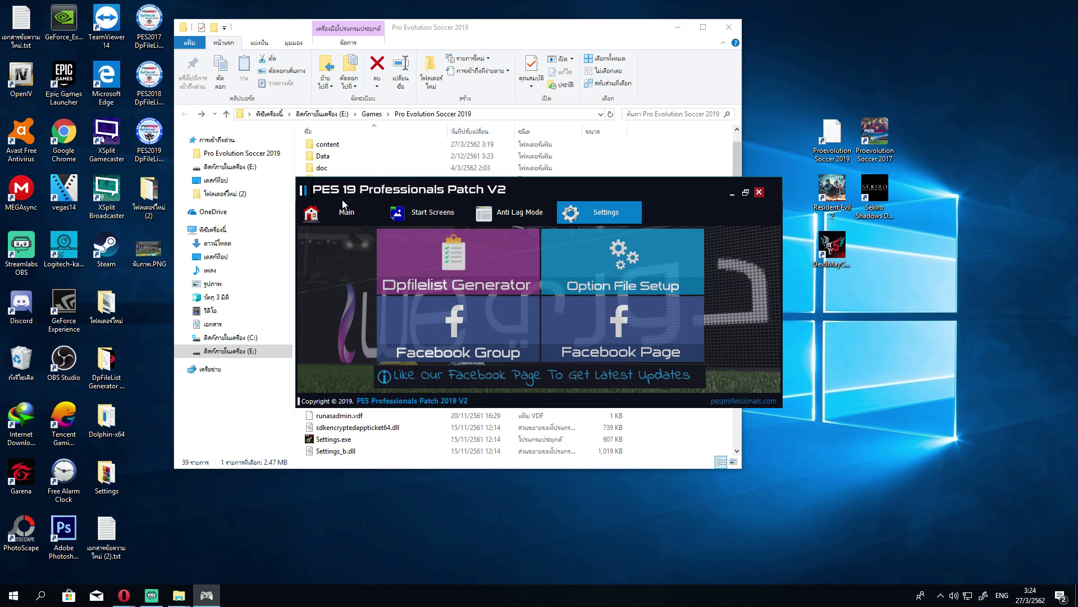
{"action": "left_click", "coordinate": [344, 207]}
{"action": "left_click", "coordinate": [579, 218]}
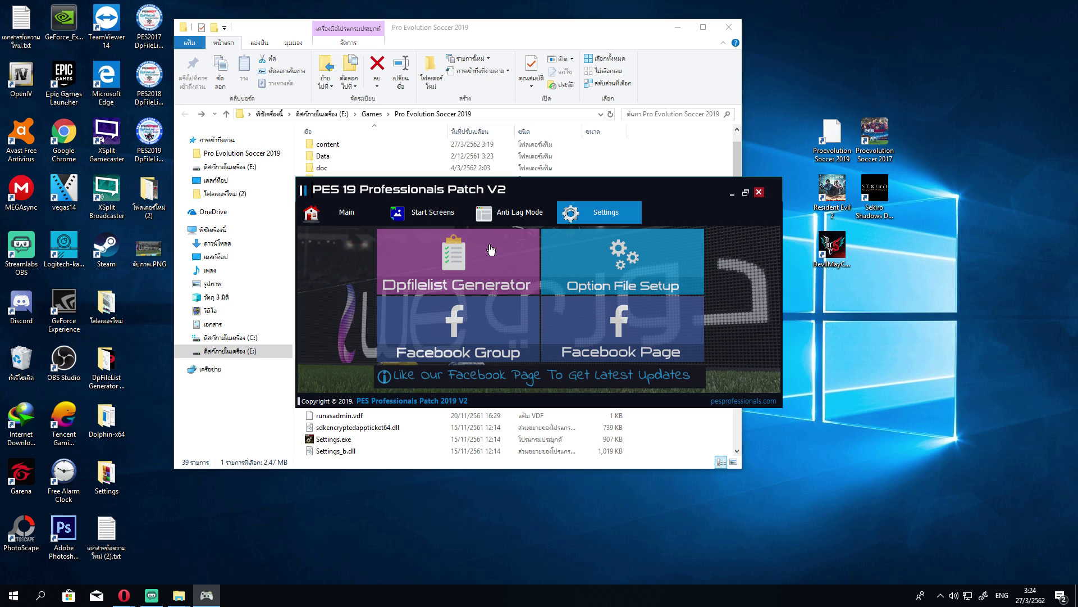
Return to the start screens and apply the selected Premier League wallpaper again.
{"action": "left_click", "coordinate": [431, 213]}
{"action": "left_click", "coordinate": [375, 373]}
{"action": "left_click", "coordinate": [586, 345]}
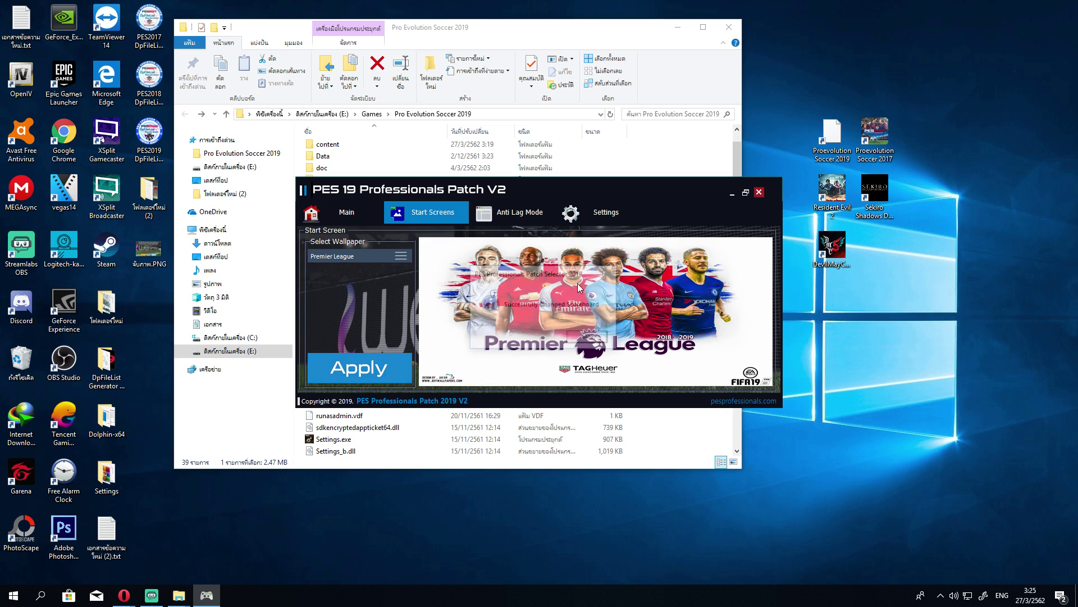
Open the Dpfilelist Generator and load DpFileList.bin from E:\Games\Pro Evolution Soccer 2019\download.
{"action": "left_click", "coordinate": [577, 222]}
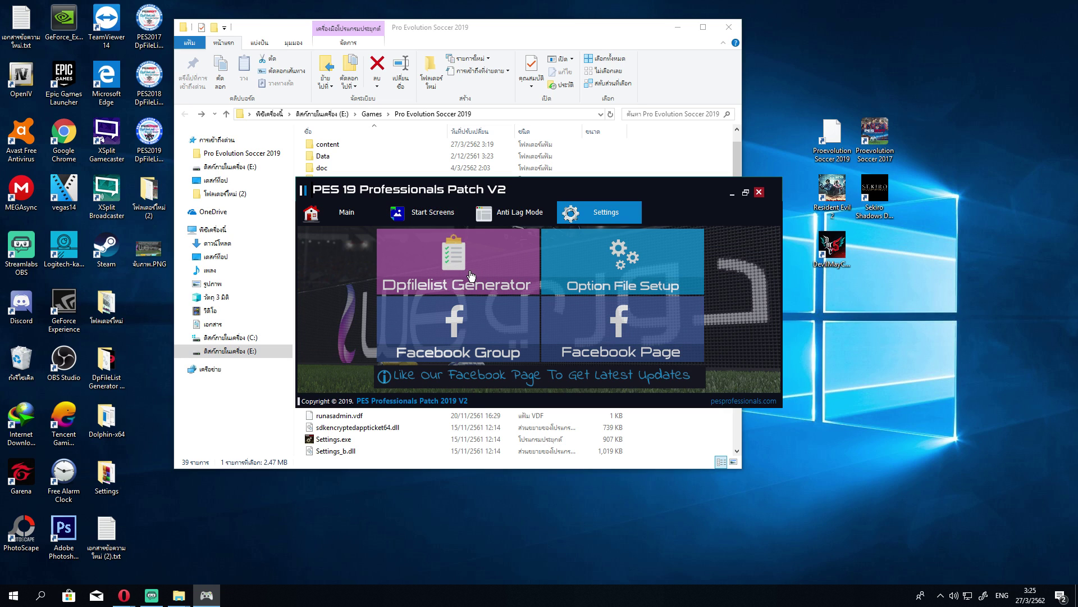
{"action": "left_click", "coordinate": [471, 276]}
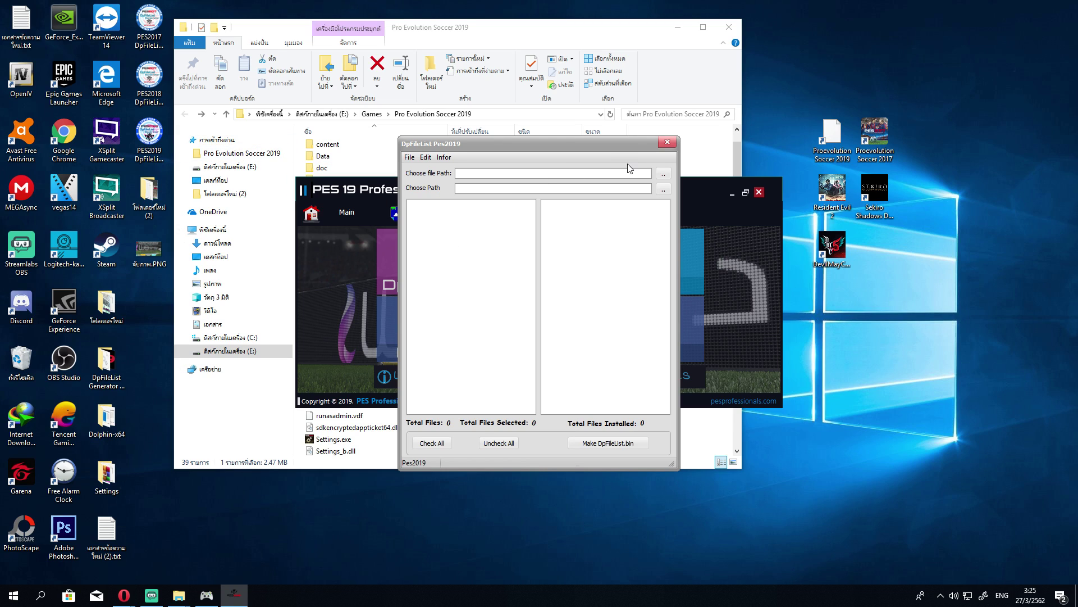
{"action": "left_click", "coordinate": [662, 175]}
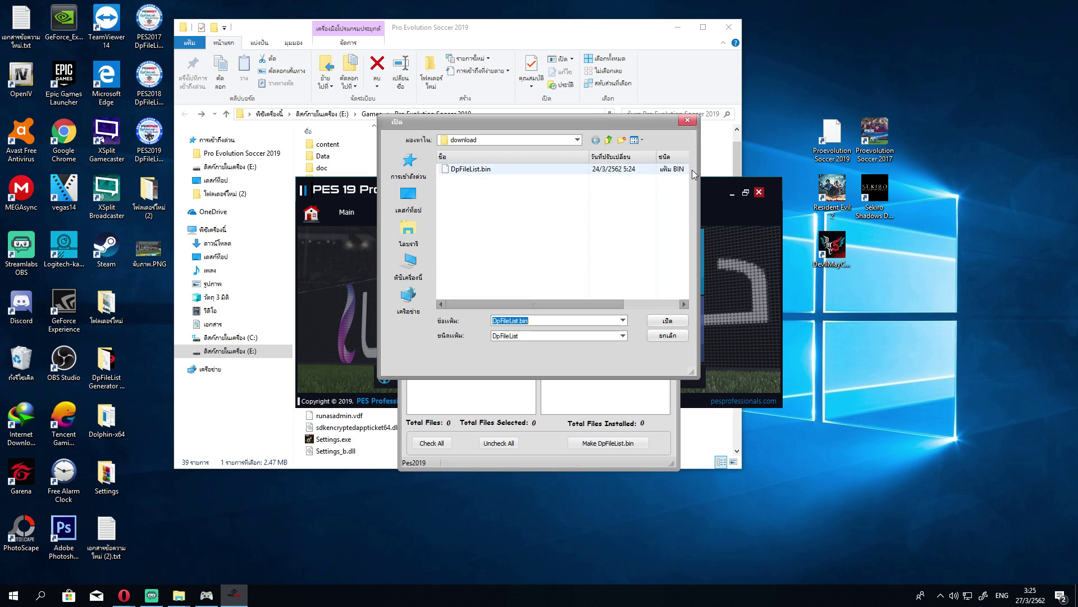
{"action": "left_click", "coordinate": [417, 269]}
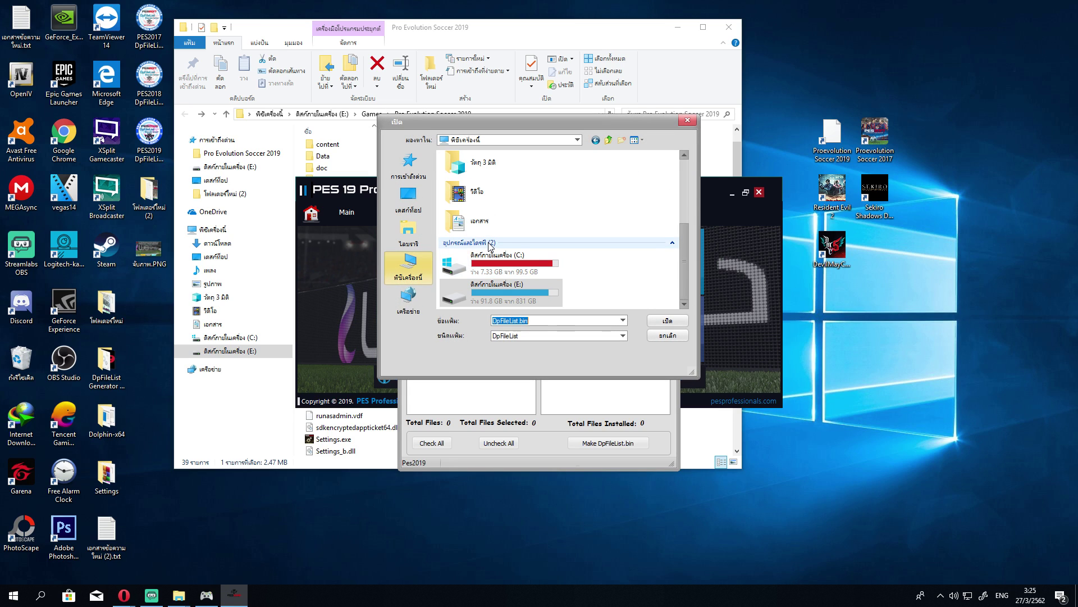
{"action": "double_click", "coordinate": [498, 298]}
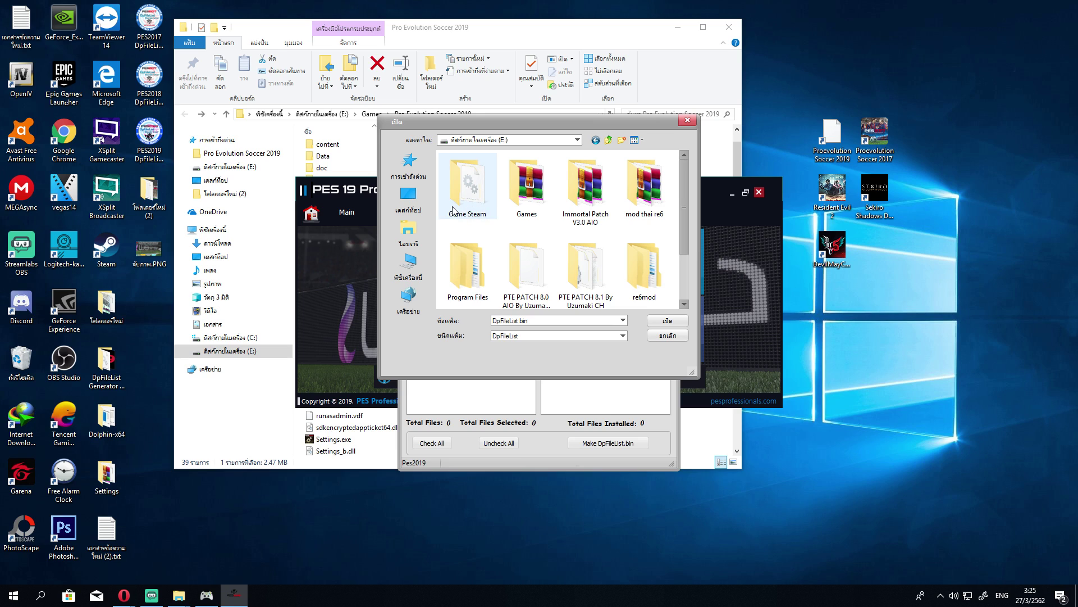
{"action": "double_click", "coordinate": [528, 191]}
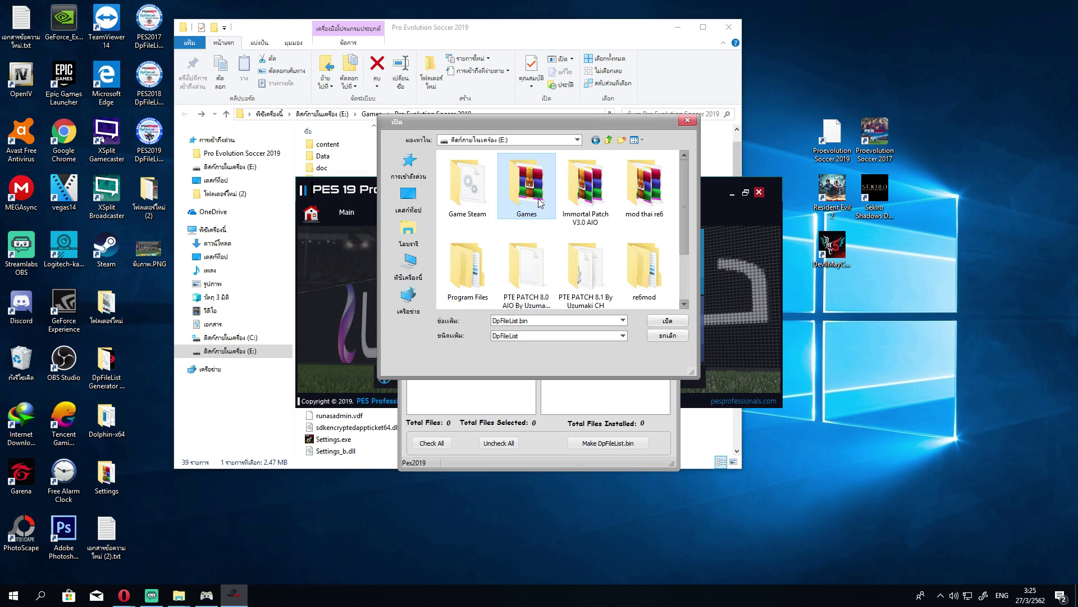
{"action": "double_click", "coordinate": [508, 277]}
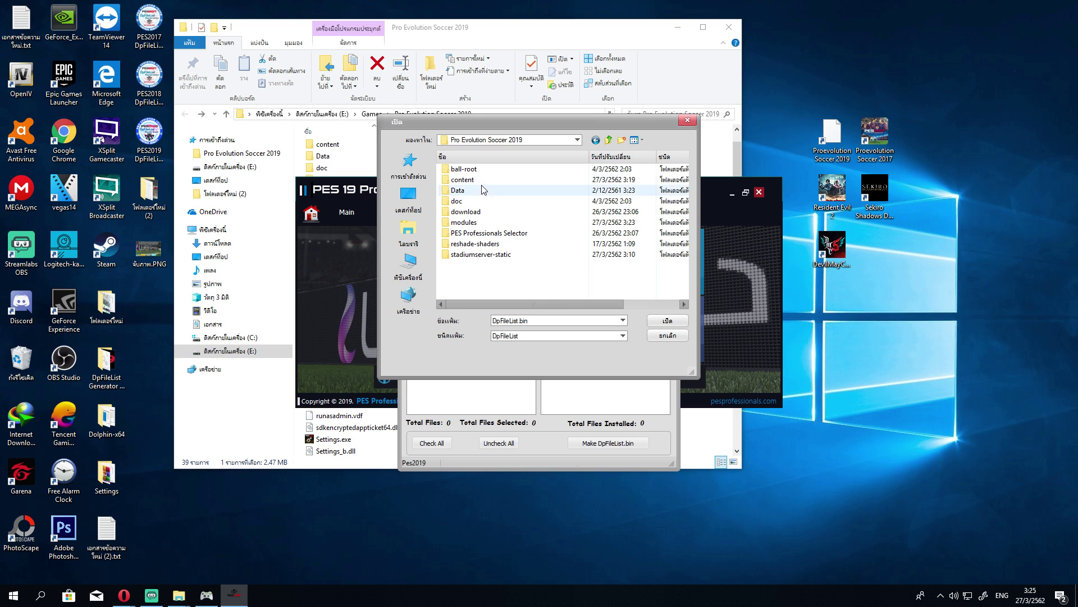
{"action": "double_click", "coordinate": [479, 212]}
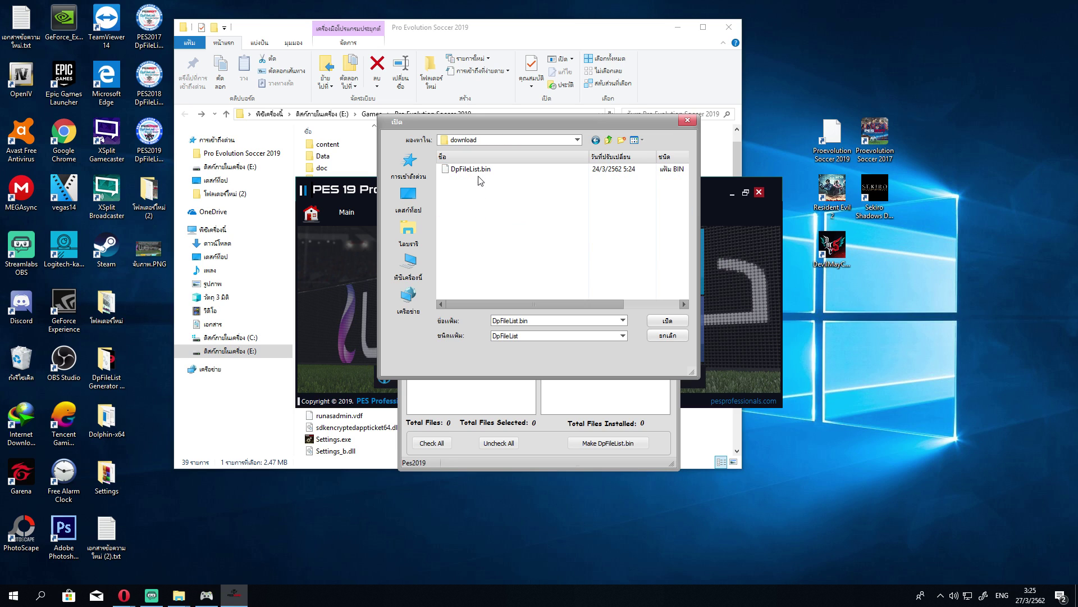
{"action": "left_click", "coordinate": [667, 320]}
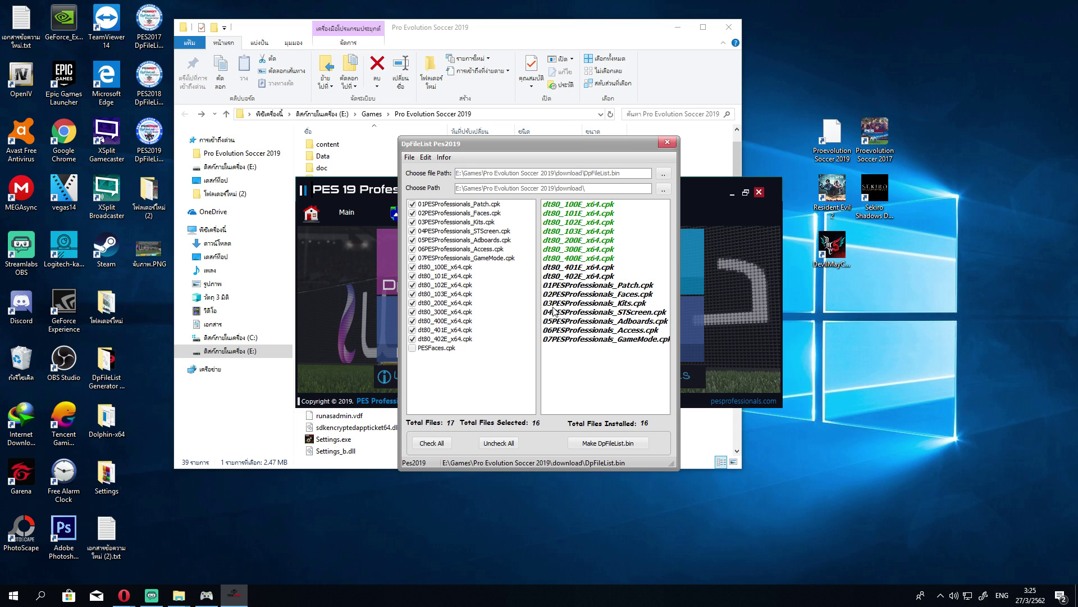
Generate DpFileList.bin with the checked cpk files and close the generator.
{"action": "left_click", "coordinate": [621, 441]}
{"action": "left_click", "coordinate": [612, 444]}
{"action": "left_click", "coordinate": [530, 310]}
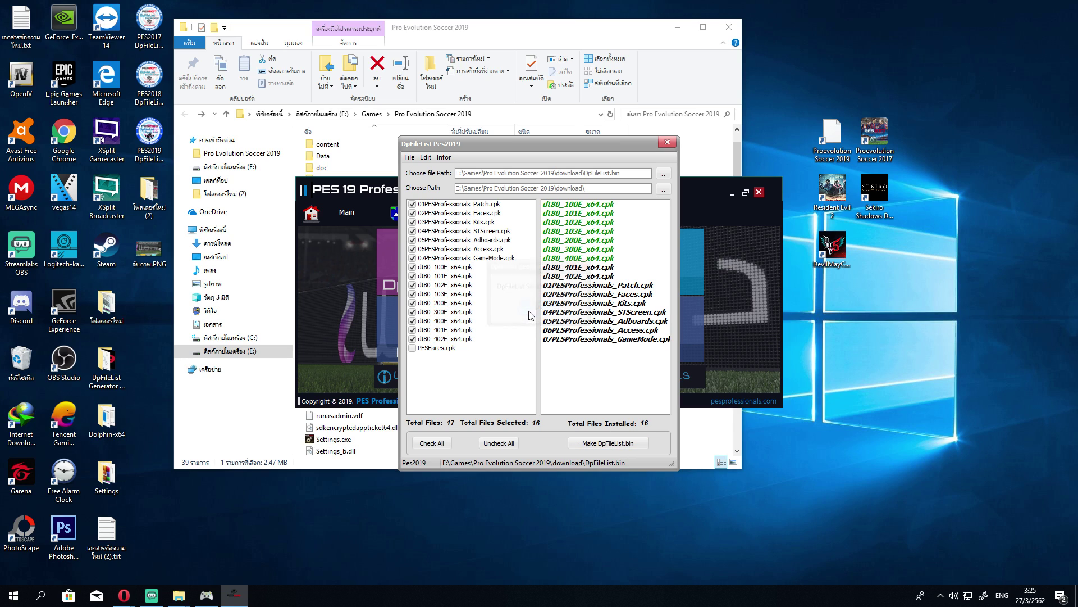
{"action": "left_click", "coordinate": [667, 142]}
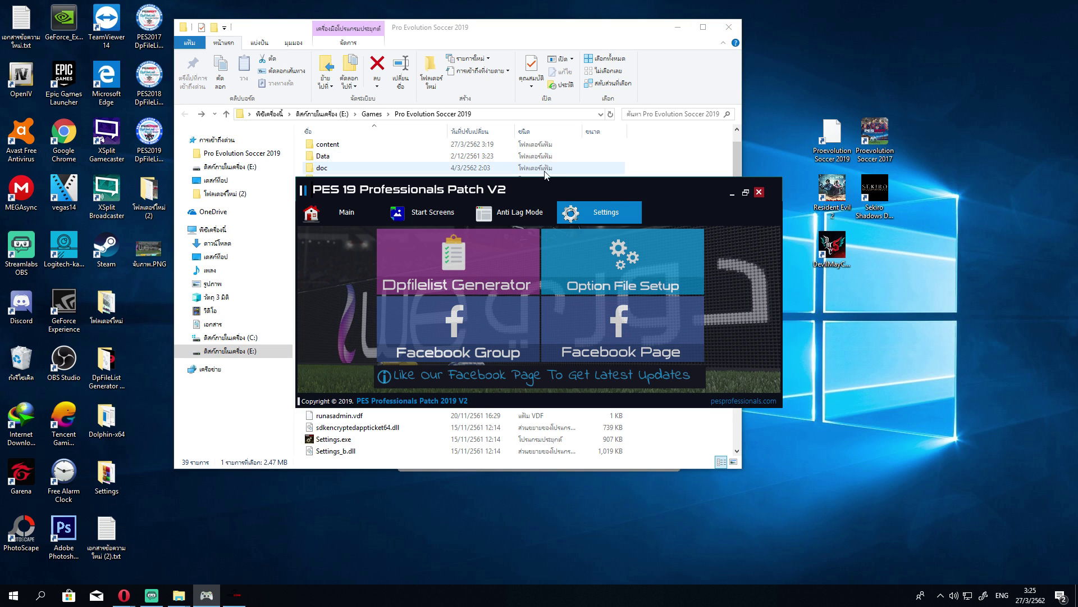
Open the selector's Offline Mode options and switch the game to the CPY Version.
{"action": "left_click", "coordinate": [504, 209]}
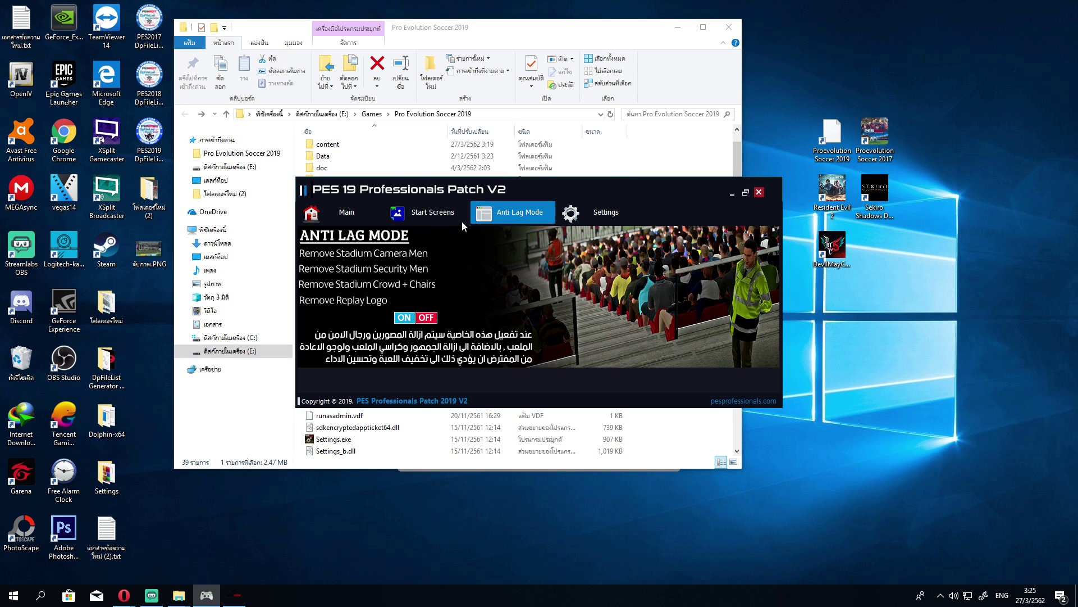
{"action": "left_click", "coordinate": [342, 216]}
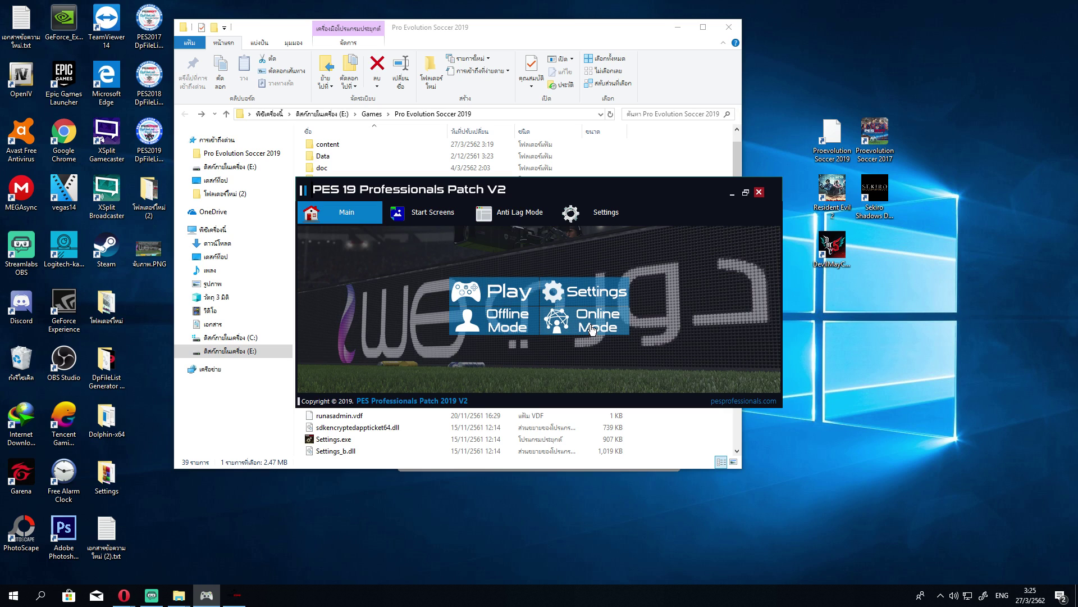
{"action": "left_click", "coordinate": [494, 321]}
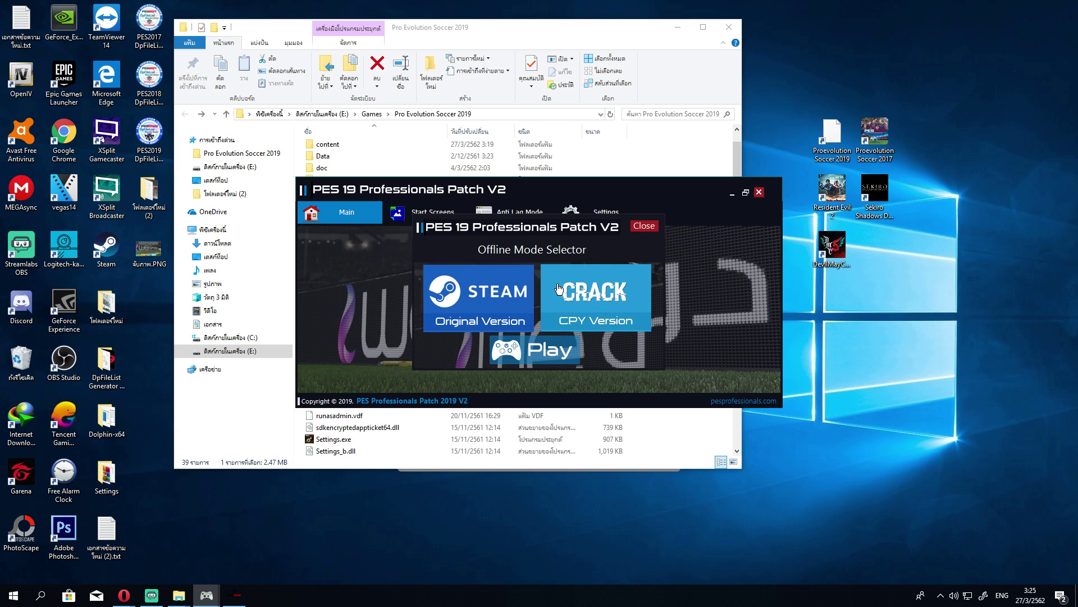
{"action": "left_click", "coordinate": [618, 298]}
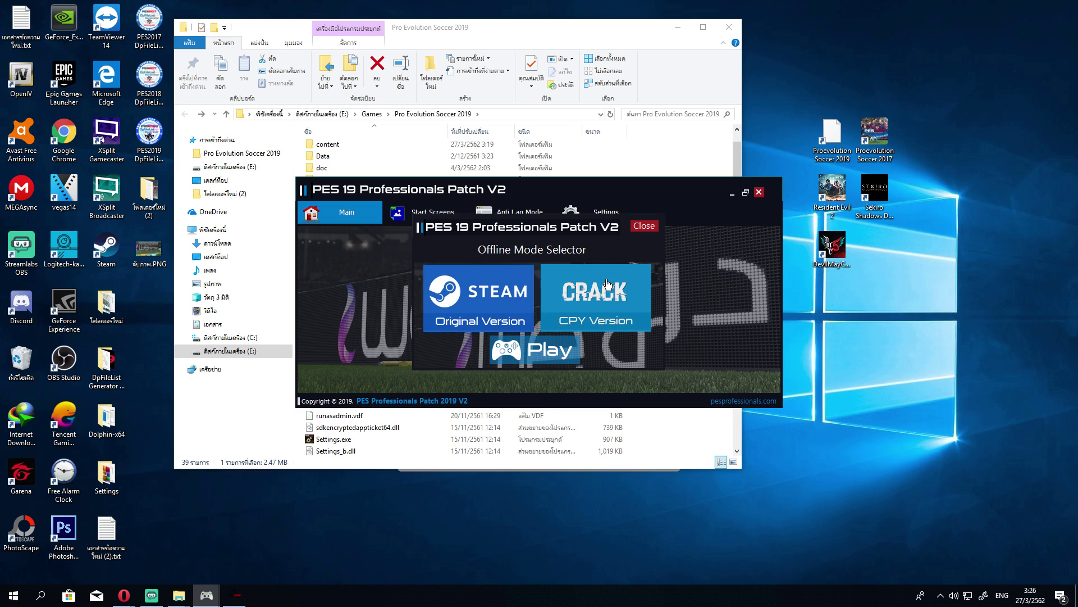
{"action": "left_click", "coordinate": [605, 312]}
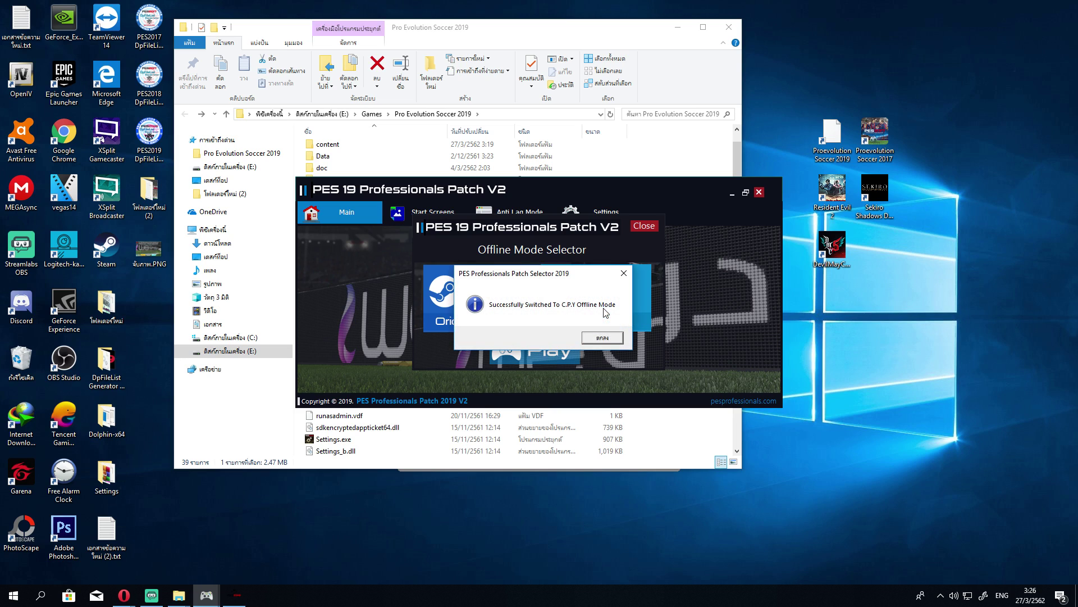
{"action": "left_click", "coordinate": [601, 338]}
Start the game from the Offline Mode Selector, move its window up and continue past the opening screens.
{"action": "left_click", "coordinate": [549, 361]}
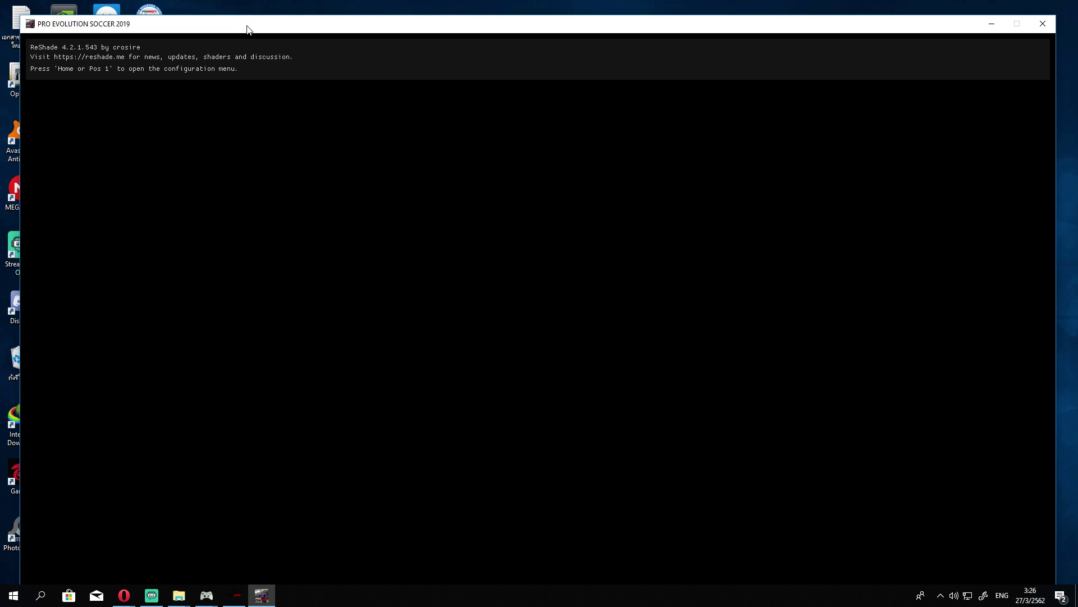
{"action": "left_click_drag", "start_coordinate": [247, 27], "coordinate": [245, 6]}
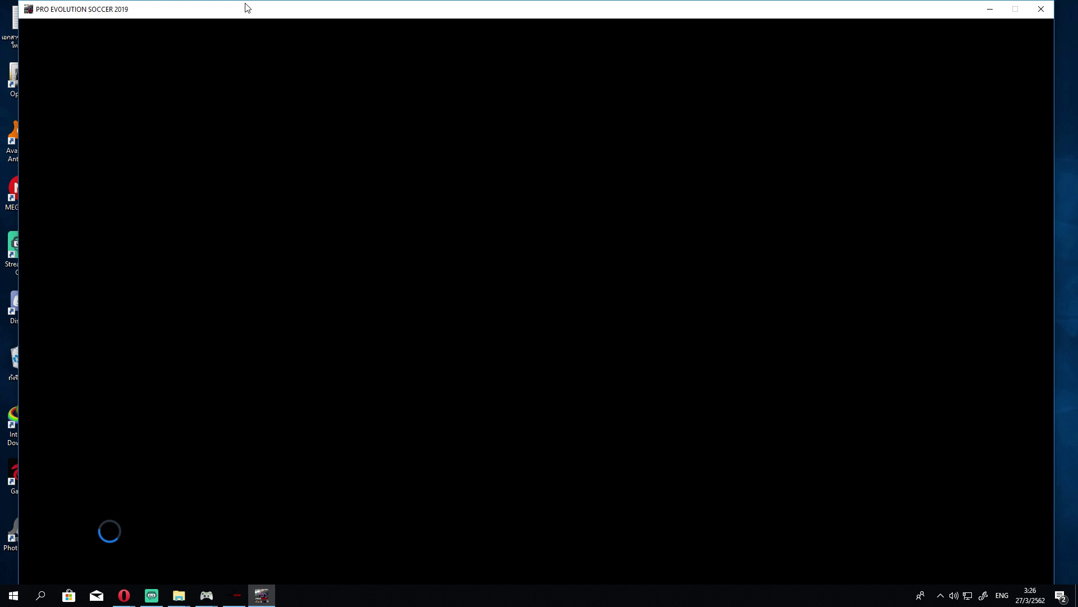
{"action": "key", "text": "Return"}
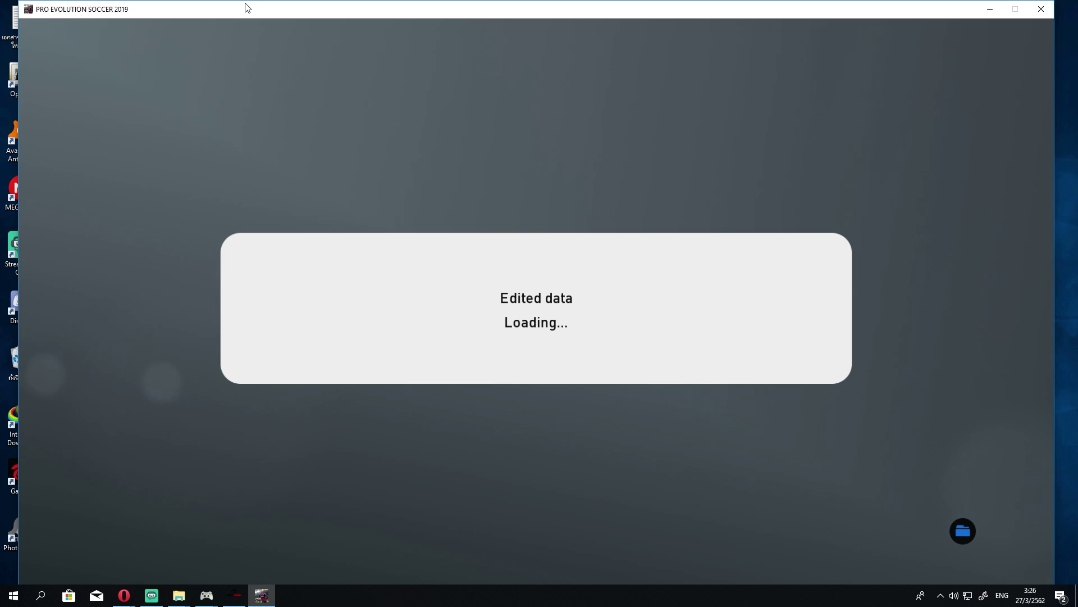
{"action": "key", "text": "Return"}
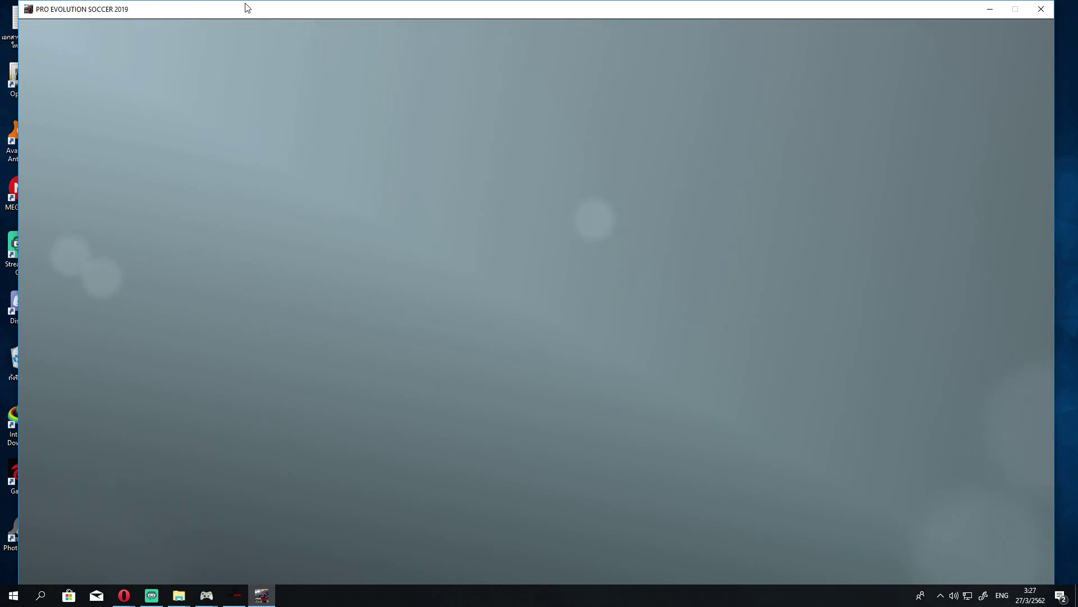
Open the game's Edit mode from Extras and dismiss the image list message.
{"action": "key", "text": "q"}
{"action": "key", "text": "Left"}
{"action": "key", "text": "Left"}
{"action": "key", "text": "Left"}
{"action": "key", "text": "Left"}
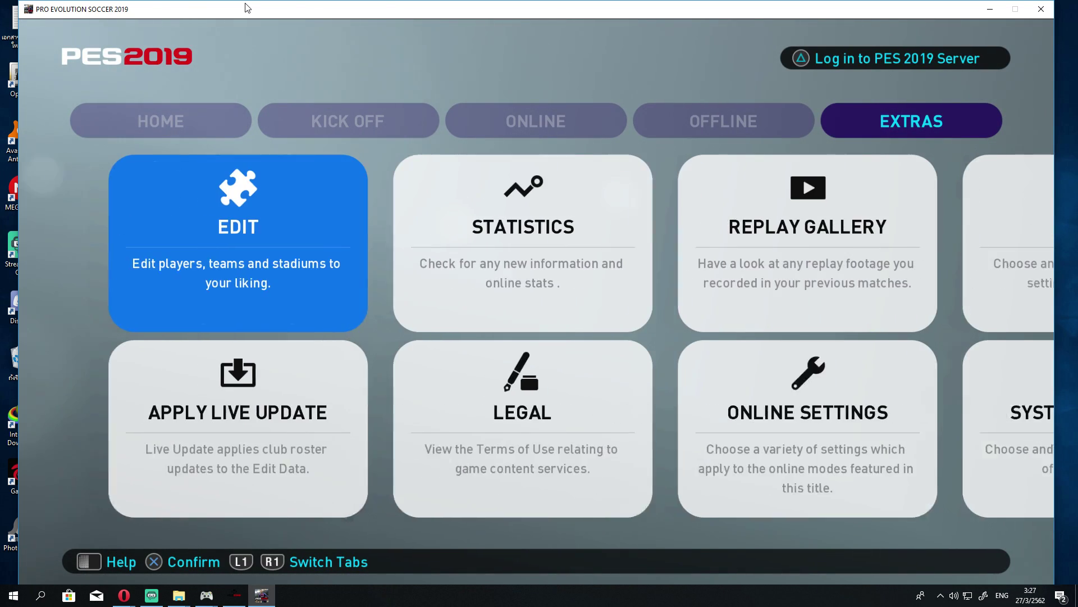
{"action": "key", "text": "Return"}
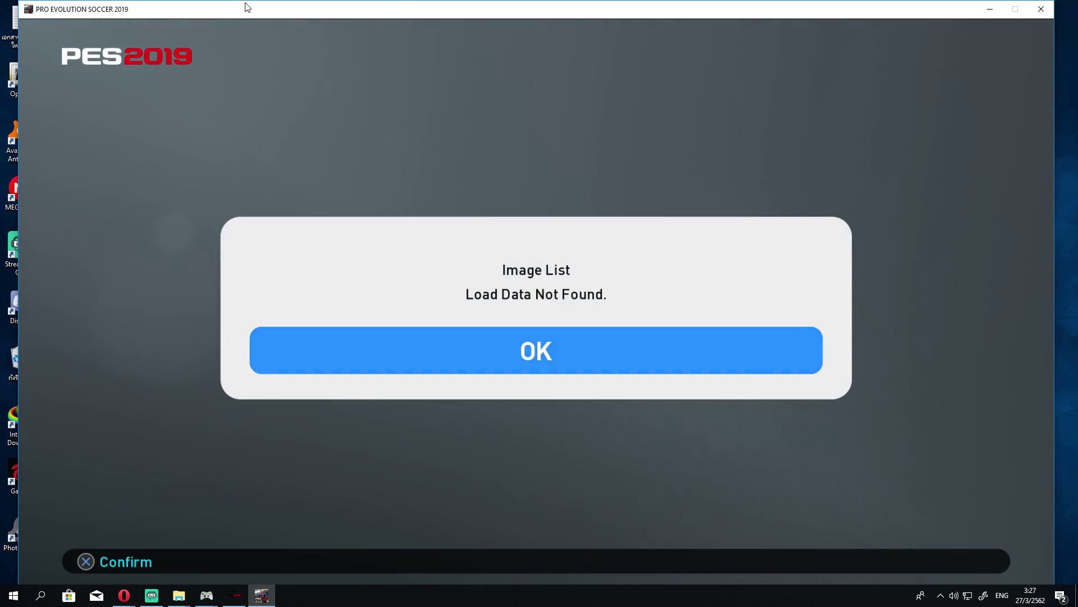
{"action": "key", "text": "Return"}
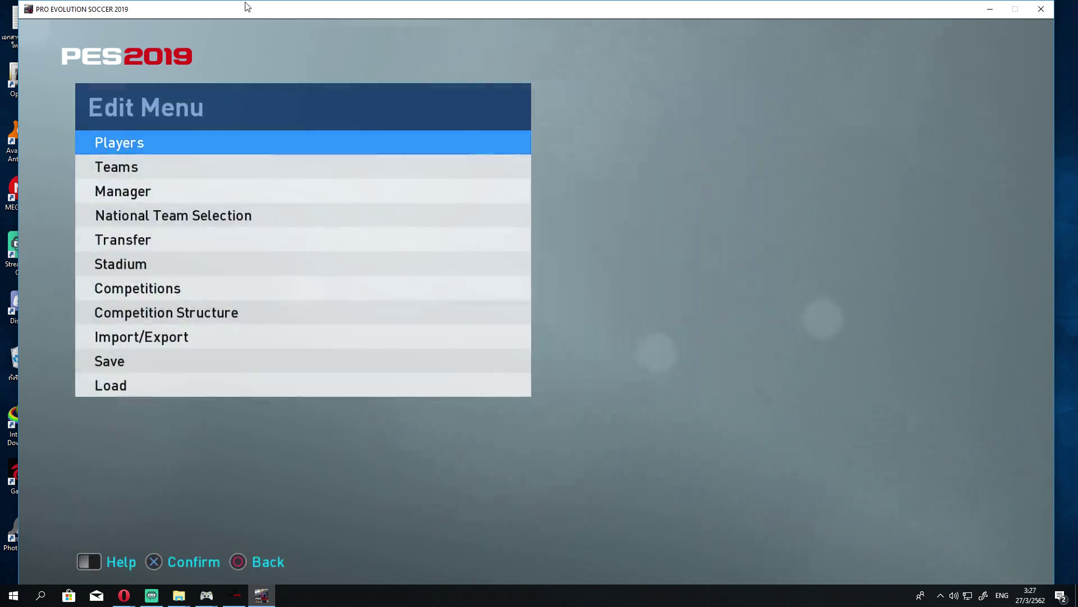
Open the Premier League team selection to examine the patched teams, starting with Arsenal's squad list.
{"action": "key", "text": "Escape"}
{"action": "key", "text": "Return"}
{"action": "key", "text": "Down"}
{"action": "key", "text": "Down"}
{"action": "key", "text": "Return"}
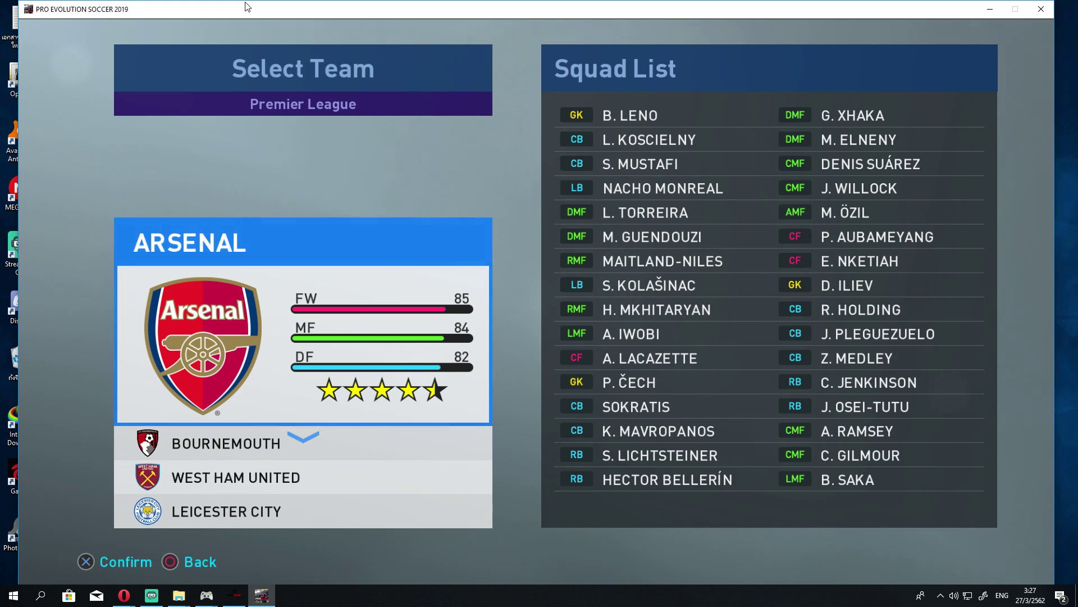
Browse the Premier League teams and open Liverpool's player list.
{"action": "key", "text": "Down"}
{"action": "key", "text": "Down"}
{"action": "key", "text": "Down"}
{"action": "key", "text": "Down"}
{"action": "key", "text": "Down"}
{"action": "key", "text": "Down"}
{"action": "key", "text": "Down"}
{"action": "key", "text": "Down"}
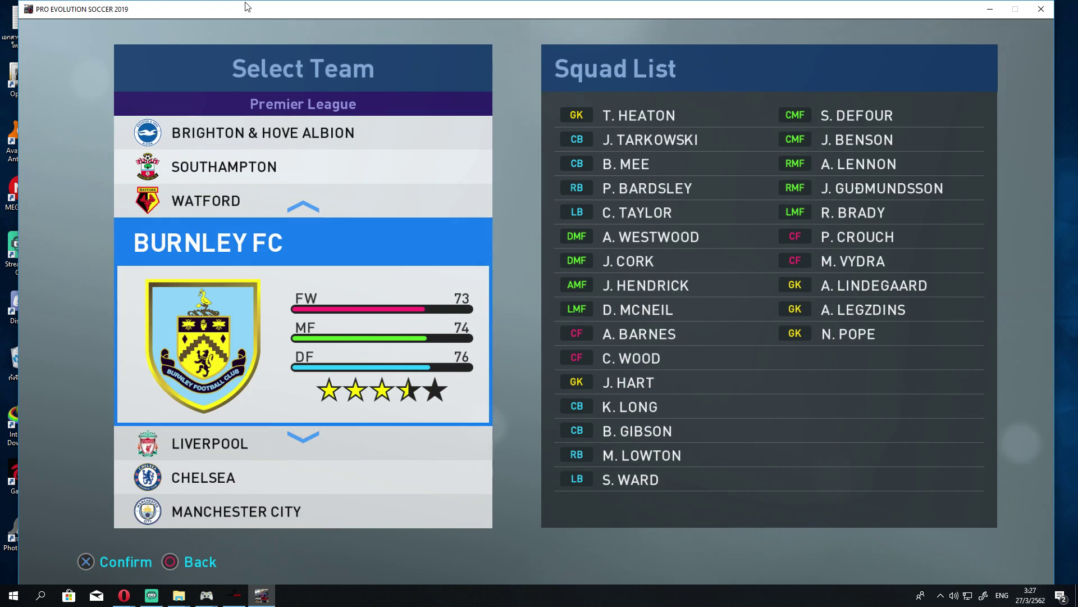
{"action": "key", "text": "Return"}
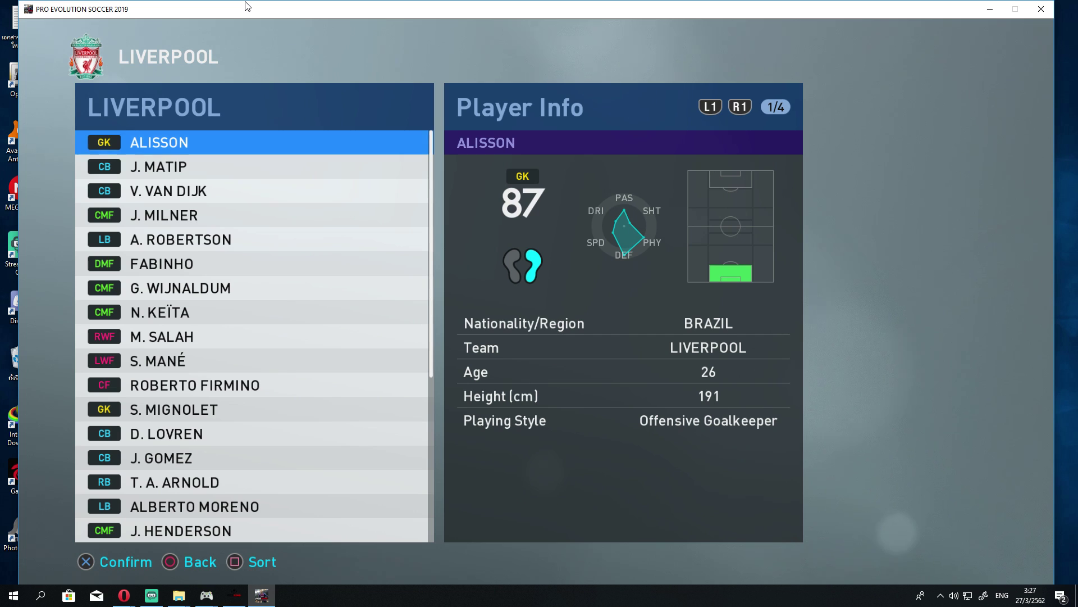
Examine the player info and player models through Liverpool's whole squad, ending on D. Origi.
{"action": "key", "text": "Down"}
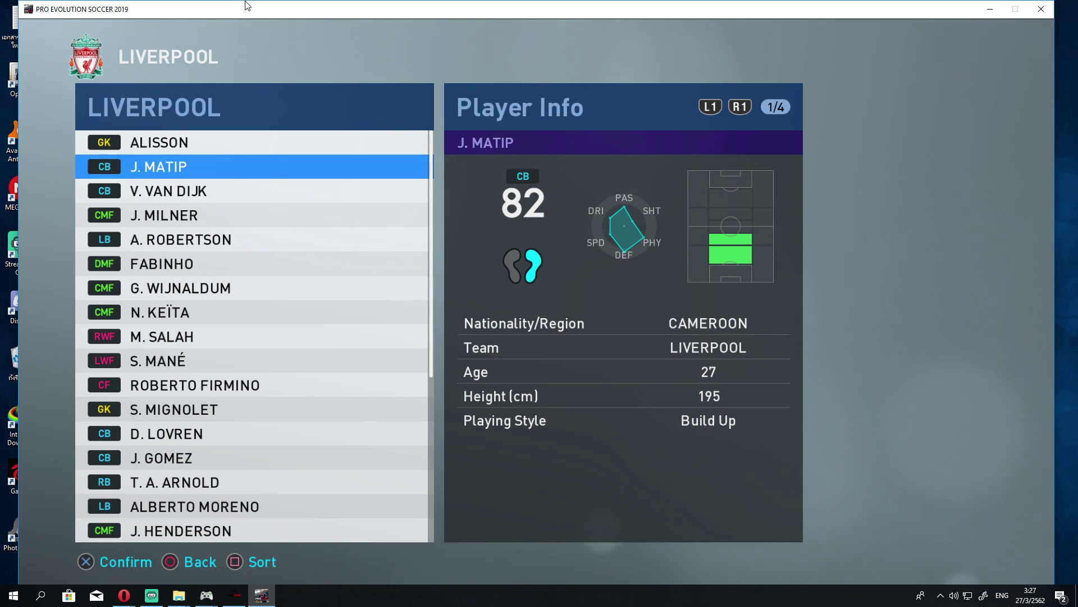
{"action": "key", "text": "Down"}
{"action": "key", "text": "Down"}
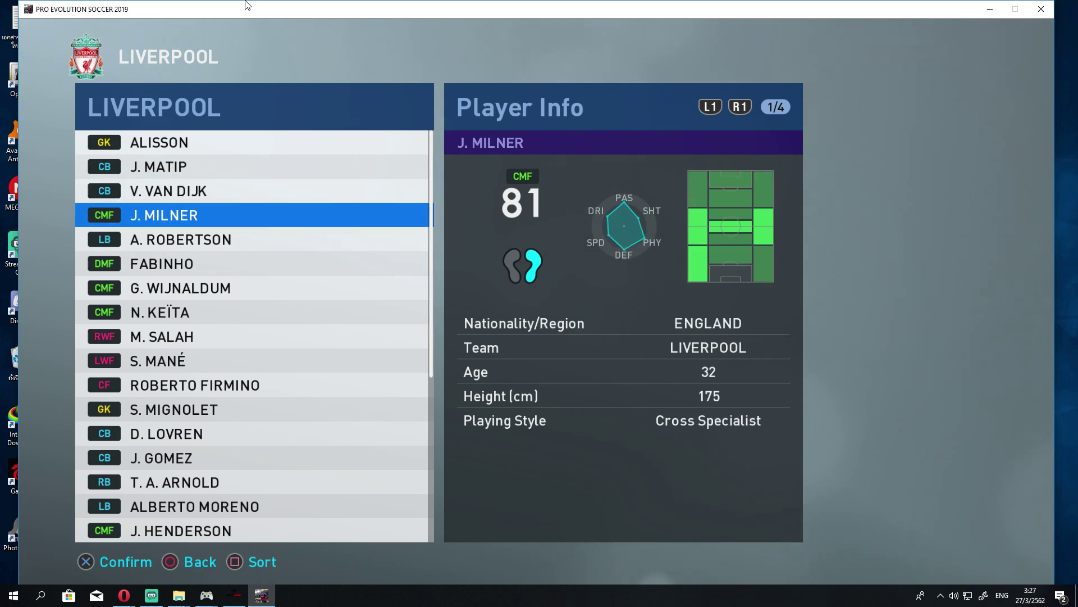
{"action": "key", "text": "Down"}
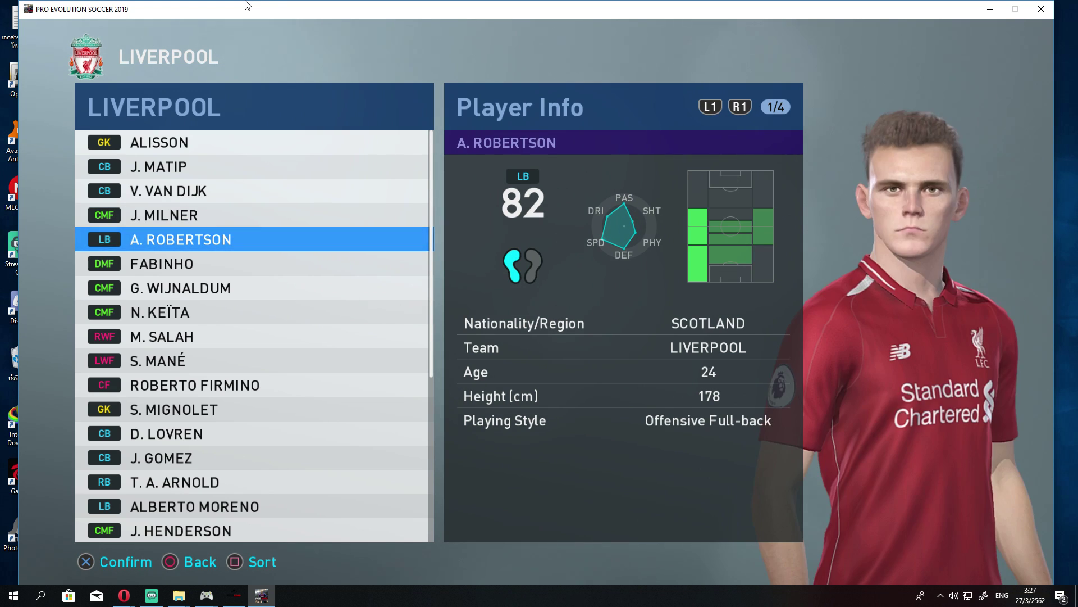
{"action": "key", "text": "Down"}
{"action": "key", "text": "Down"}
{"action": "key", "text": "Down"}
{"action": "key", "text": "Down"}
{"action": "key", "text": "Down"}
{"action": "key", "text": "Down"}
{"action": "key", "text": "Down"}
{"action": "key", "text": "Up"}
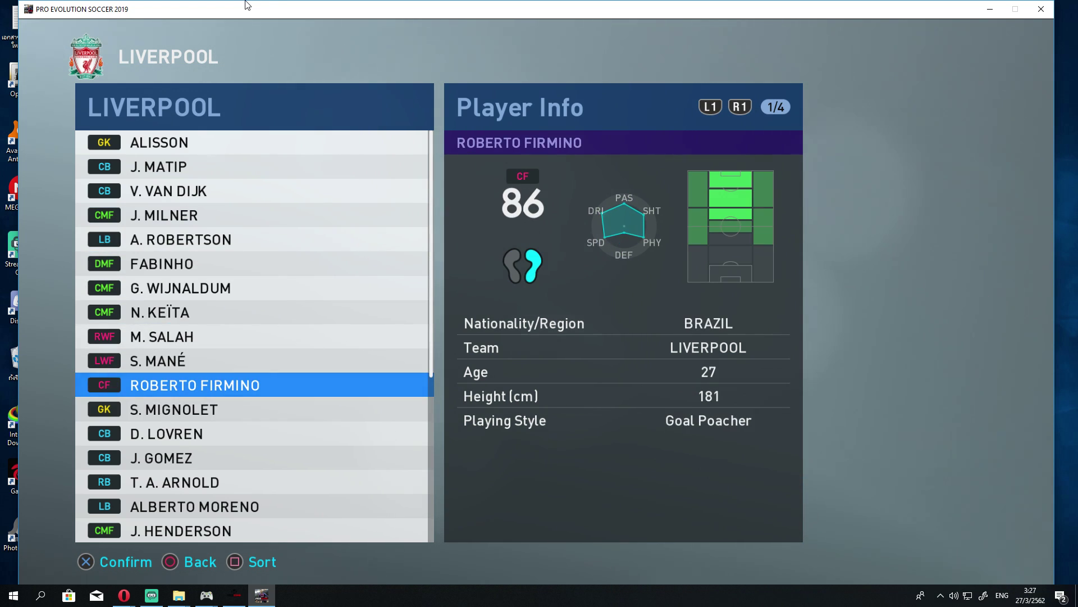
{"action": "key", "text": "Down"}
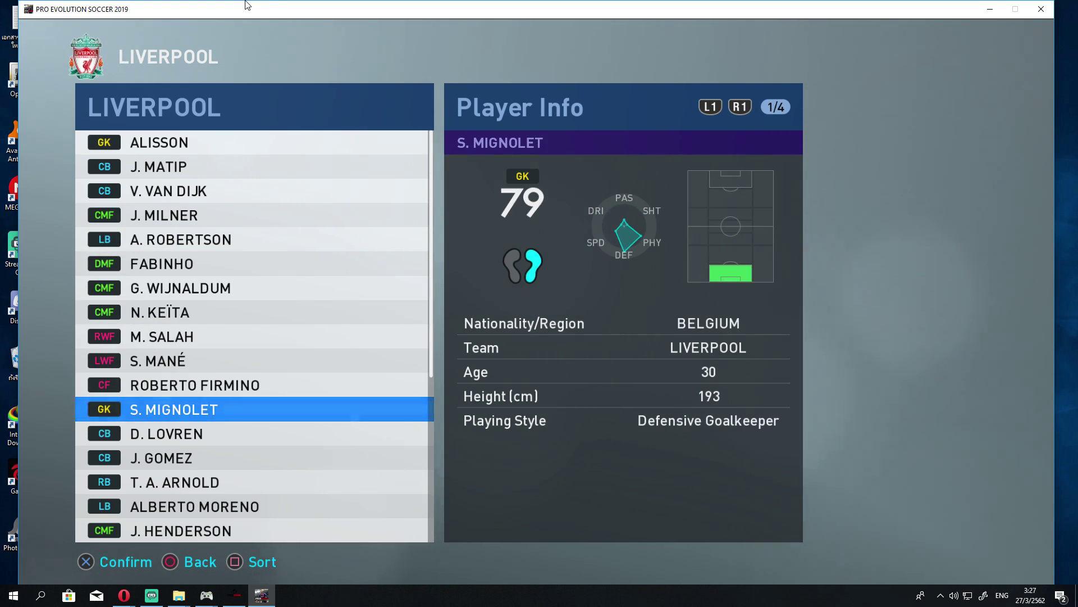
{"action": "key", "text": "Down"}
{"action": "key", "text": "Down"}
{"action": "key", "text": "Down"}
{"action": "key", "text": "Down"}
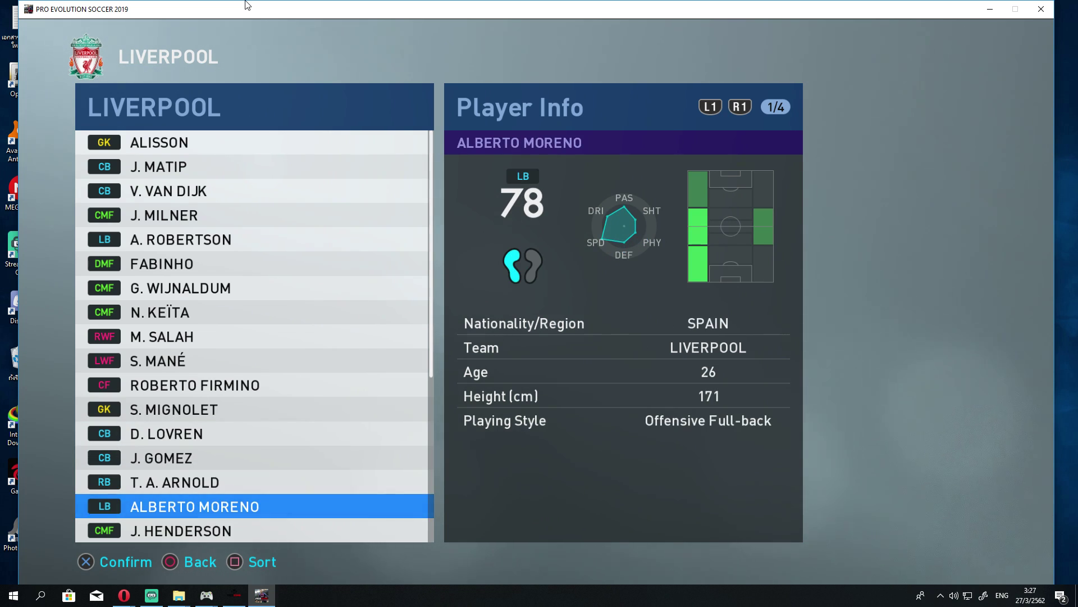
{"action": "key", "text": "Down"}
{"action": "key", "text": "Down"}
{"action": "key", "text": "Down"}
{"action": "key", "text": "Down"}
{"action": "key", "text": "Down"}
{"action": "key", "text": "Down"}
{"action": "key", "text": "Down"}
{"action": "key", "text": "Down"}
{"action": "key", "text": "Down"}
{"action": "key", "text": "Down"}
{"action": "key", "text": "Down"}
{"action": "key", "text": "Down"}
{"action": "key", "text": "Up"}
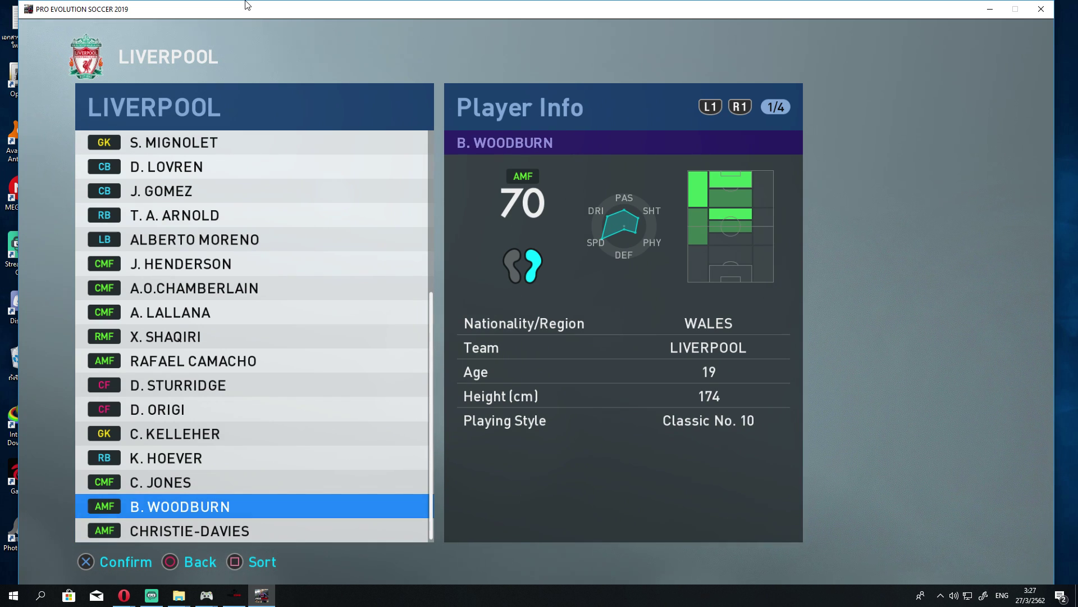
{"action": "key", "text": "Up"}
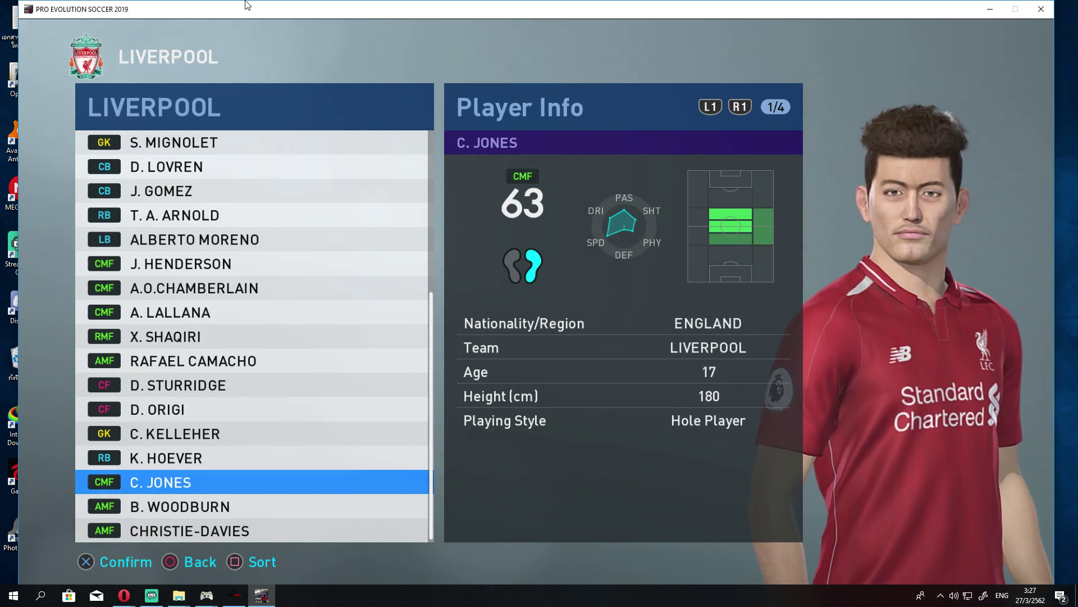
{"action": "key", "text": "Up"}
{"action": "key", "text": "Up"}
{"action": "key", "text": "Up"}
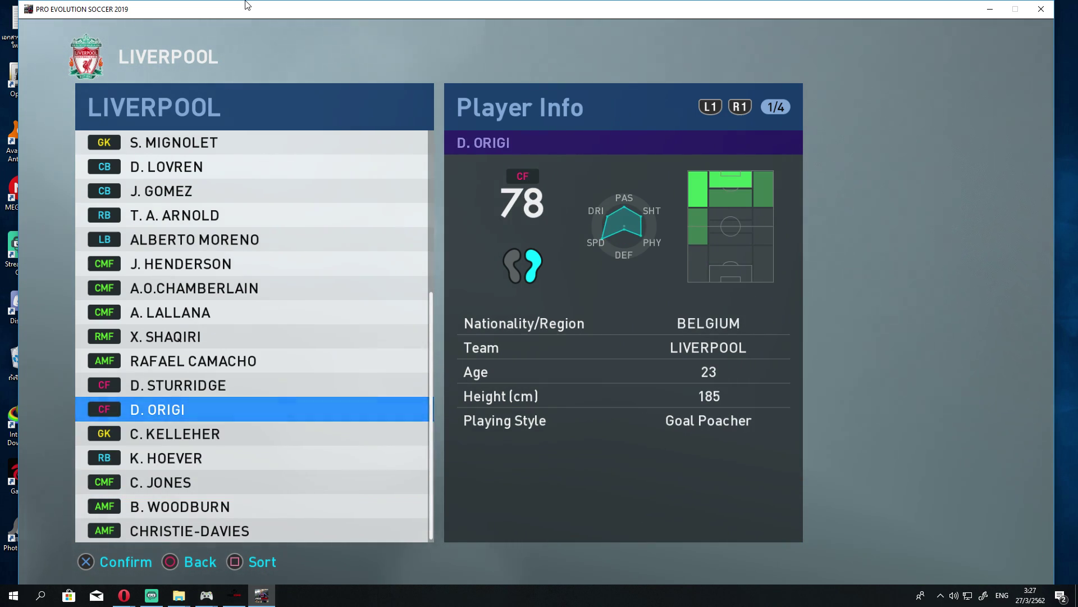
Return to the league list, look through the available leagues and open the WE League.
{"action": "key", "text": "Escape"}
{"action": "key", "text": "Escape"}
{"action": "key", "text": "Down"}
{"action": "key", "text": "Down"}
{"action": "key", "text": "Down"}
{"action": "key", "text": "Down"}
{"action": "key", "text": "Down"}
{"action": "key", "text": "Down"}
{"action": "key", "text": "Down"}
{"action": "key", "text": "Down"}
{"action": "key", "text": "Down"}
{"action": "key", "text": "Down"}
{"action": "key", "text": "Down"}
{"action": "key", "text": "Down"}
{"action": "key", "text": "Down"}
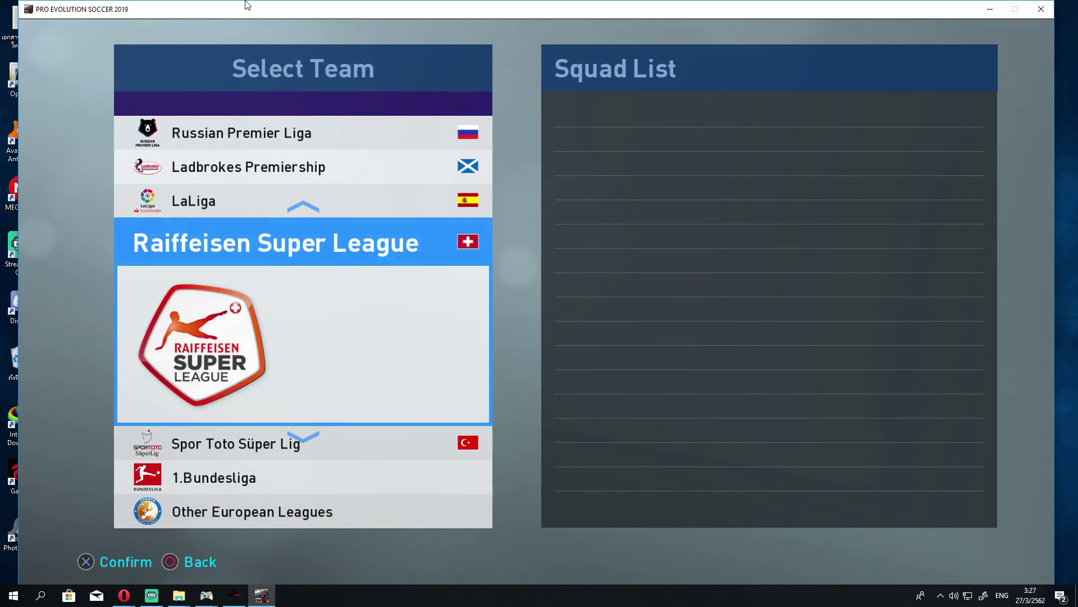
{"action": "key", "text": "Down"}
{"action": "key", "text": "Down"}
{"action": "key", "text": "Down"}
{"action": "key", "text": "Down"}
{"action": "key", "text": "Down"}
{"action": "key", "text": "Down"}
{"action": "key", "text": "Down"}
{"action": "key", "text": "Down"}
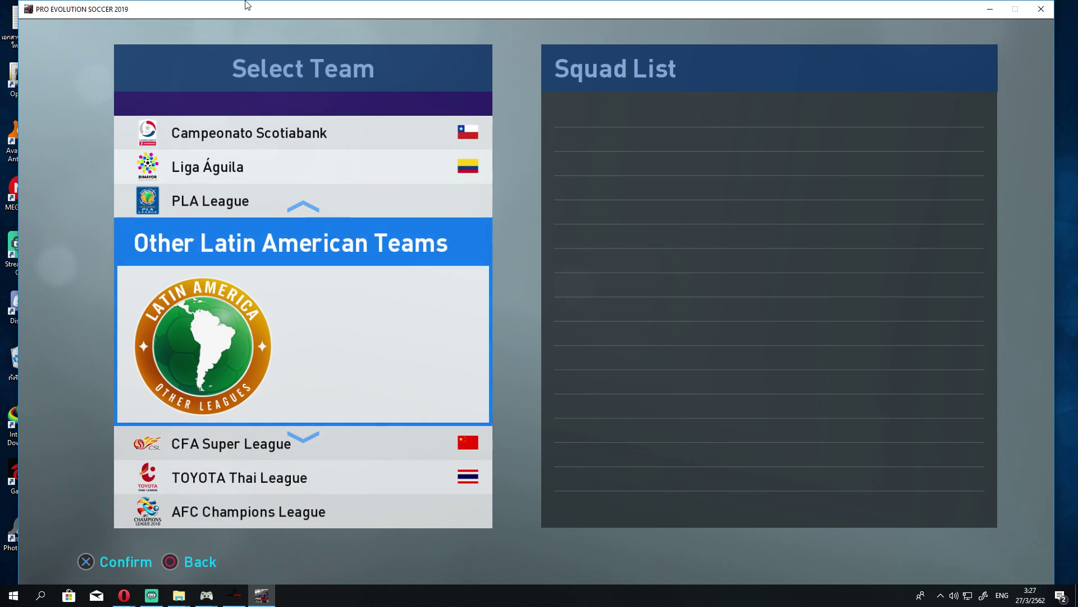
{"action": "key", "text": "Down"}
{"action": "key", "text": "Down"}
{"action": "key", "text": "Return"}
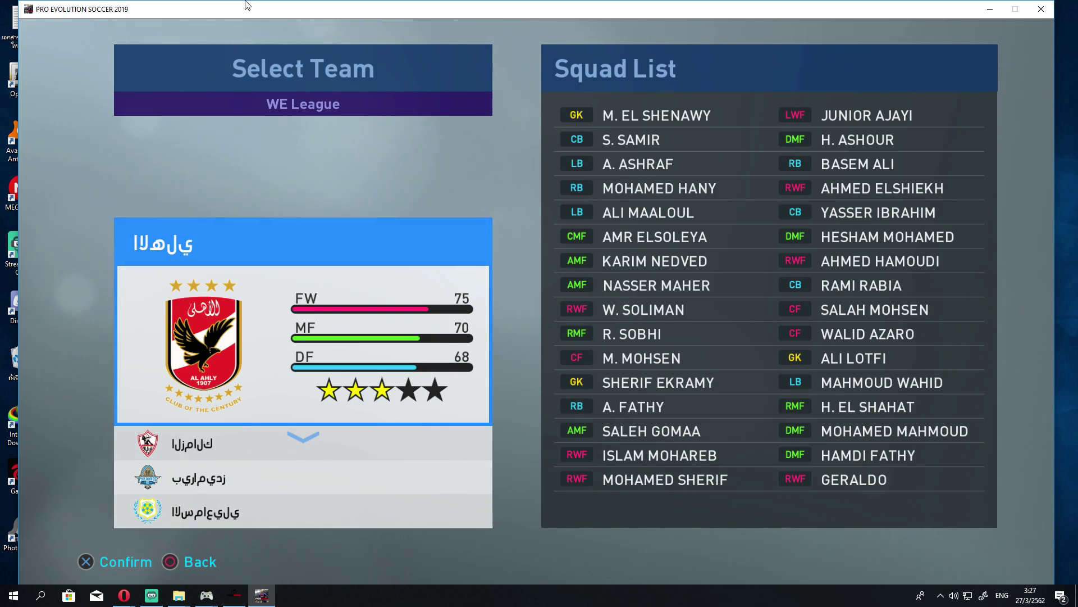
Open the player list of the WE League's first team, examine its first players' info and return to the team selection.
{"action": "key", "text": "Down"}
{"action": "key", "text": "Up"}
{"action": "key", "text": "Return"}
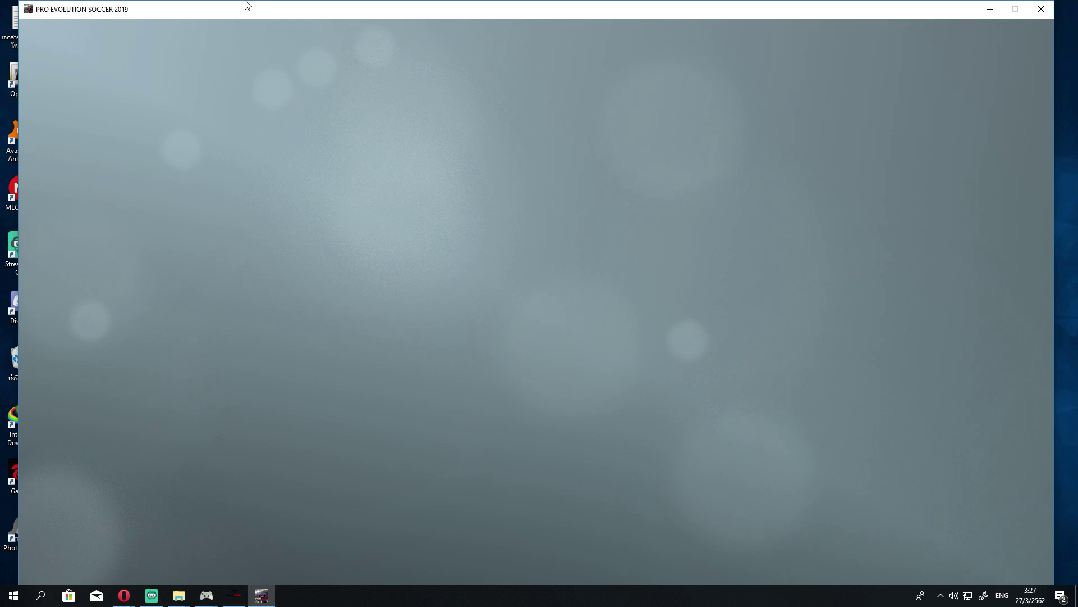
{"action": "key", "text": "Down"}
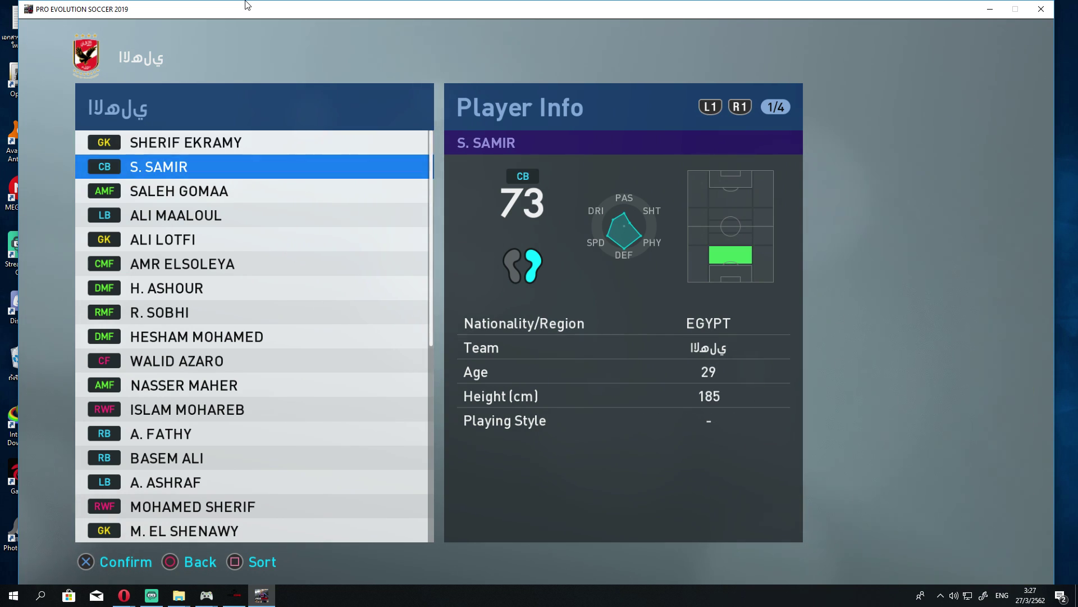
{"action": "key", "text": "Down"}
{"action": "key", "text": "Down"}
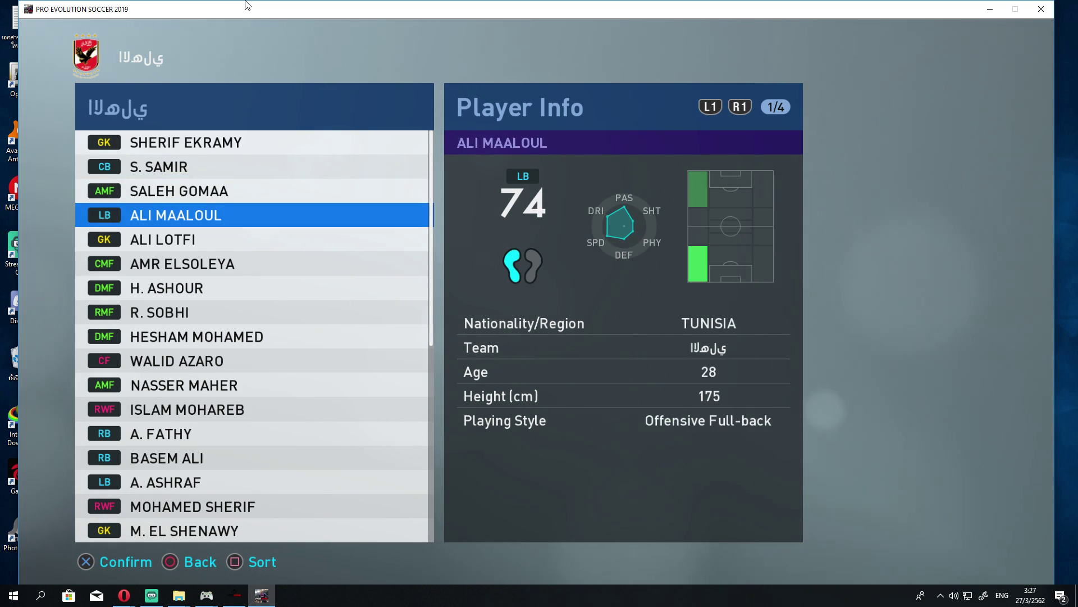
{"action": "key", "text": "Down"}
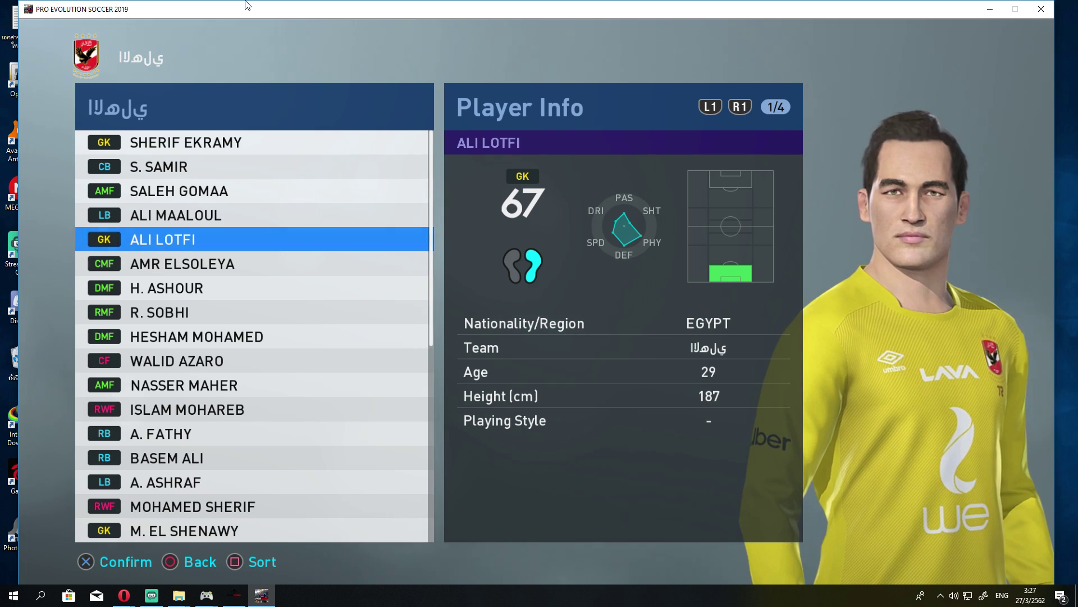
{"action": "key", "text": "Down"}
{"action": "key", "text": "Escape"}
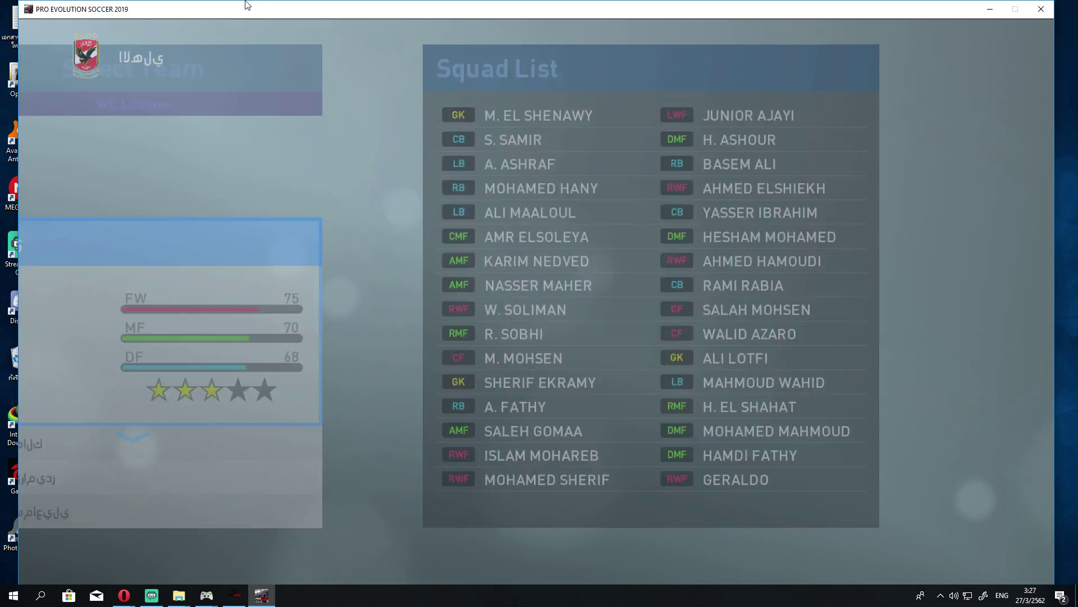
Examine the ratings and squad lists of the WE League teams down to the last one.
{"action": "key", "text": "Down"}
{"action": "key", "text": "Down"}
{"action": "key", "text": "Down"}
{"action": "key", "text": "Down"}
{"action": "key", "text": "Down"}
{"action": "key", "text": "Down"}
{"action": "key", "text": "Down"}
{"action": "key", "text": "Down"}
{"action": "key", "text": "Down"}
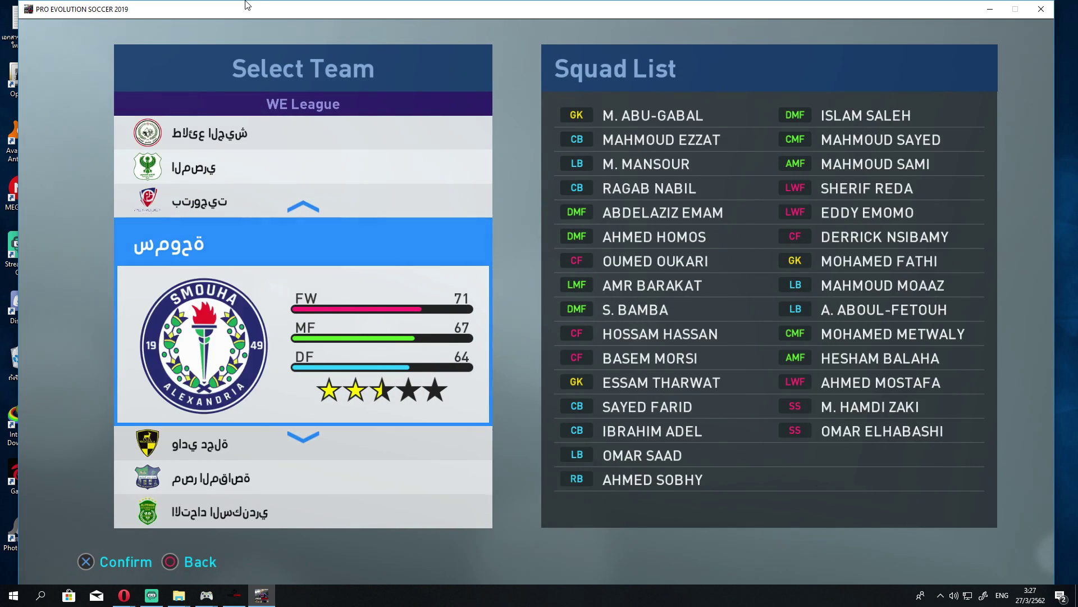
{"action": "key", "text": "Down"}
{"action": "key", "text": "Down"}
{"action": "key", "text": "Down"}
{"action": "key", "text": "Down"}
{"action": "key", "text": "Down"}
{"action": "key", "text": "Down"}
{"action": "key", "text": "Down"}
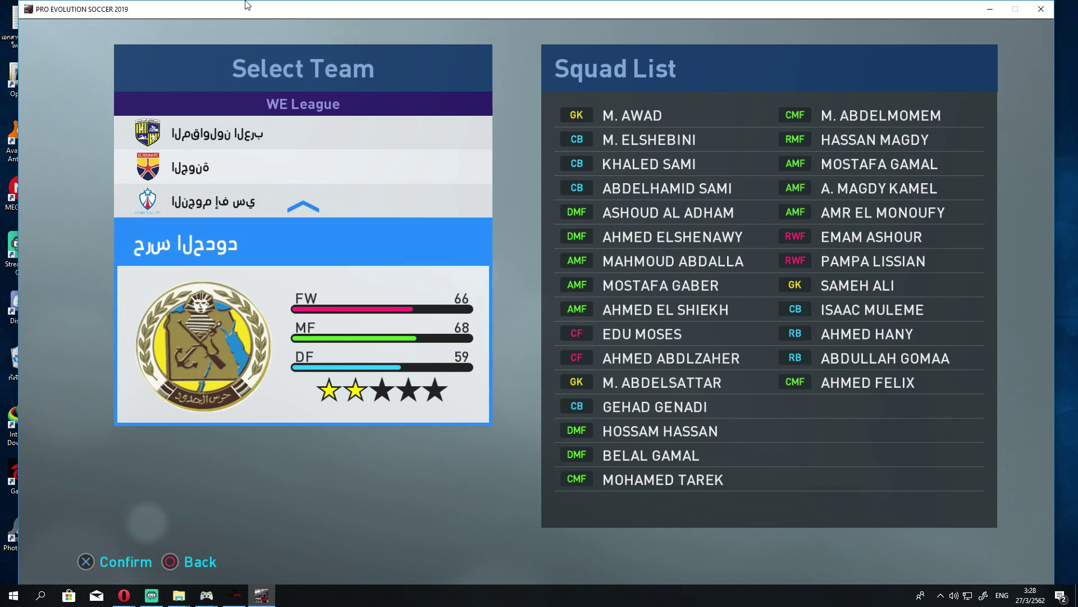
Leave the WE League, browse the remaining leagues and open Classic Teams.
{"action": "key", "text": "Escape"}
{"action": "key", "text": "Down"}
{"action": "key", "text": "Return"}
{"action": "key", "text": "Escape"}
{"action": "key", "text": "Down"}
{"action": "key", "text": "Down"}
{"action": "key", "text": "Down"}
{"action": "key", "text": "Down"}
{"action": "key", "text": "Down"}
{"action": "key", "text": "Down"}
{"action": "key", "text": "Down"}
{"action": "key", "text": "Up"}
{"action": "key", "text": "Return"}
Compare the squad lists and ratings of the Classic Teams, including My Club Classics-1 and My Club Classics-3.
{"action": "key", "text": "Down"}
{"action": "key", "text": "Down"}
{"action": "key", "text": "Down"}
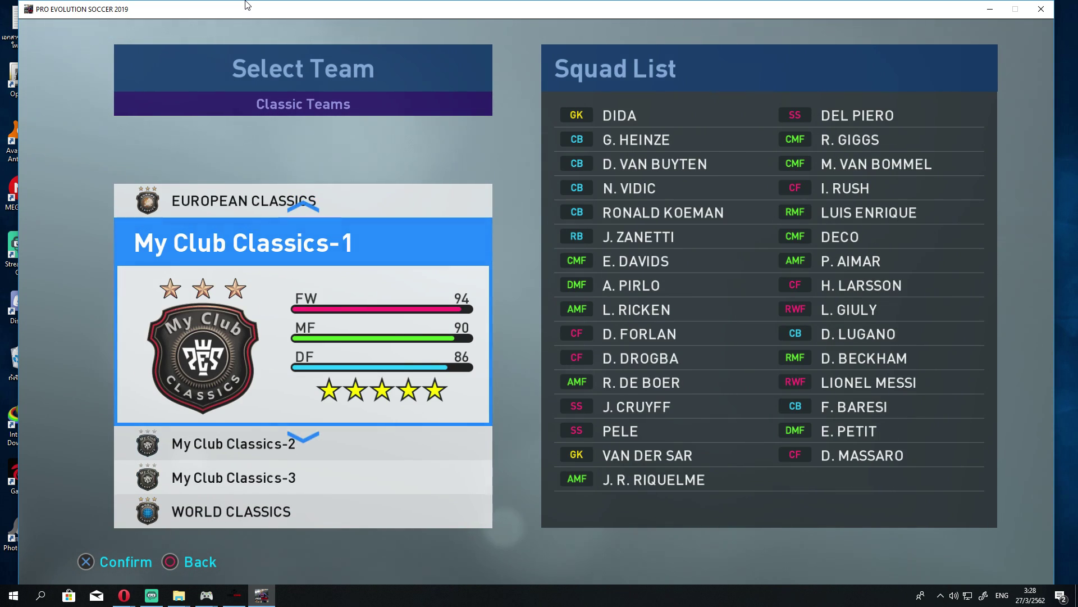
{"action": "key", "text": "Down"}
{"action": "key", "text": "Up"}
{"action": "key", "text": "Up"}
{"action": "key", "text": "Up"}
{"action": "key", "text": "Up"}
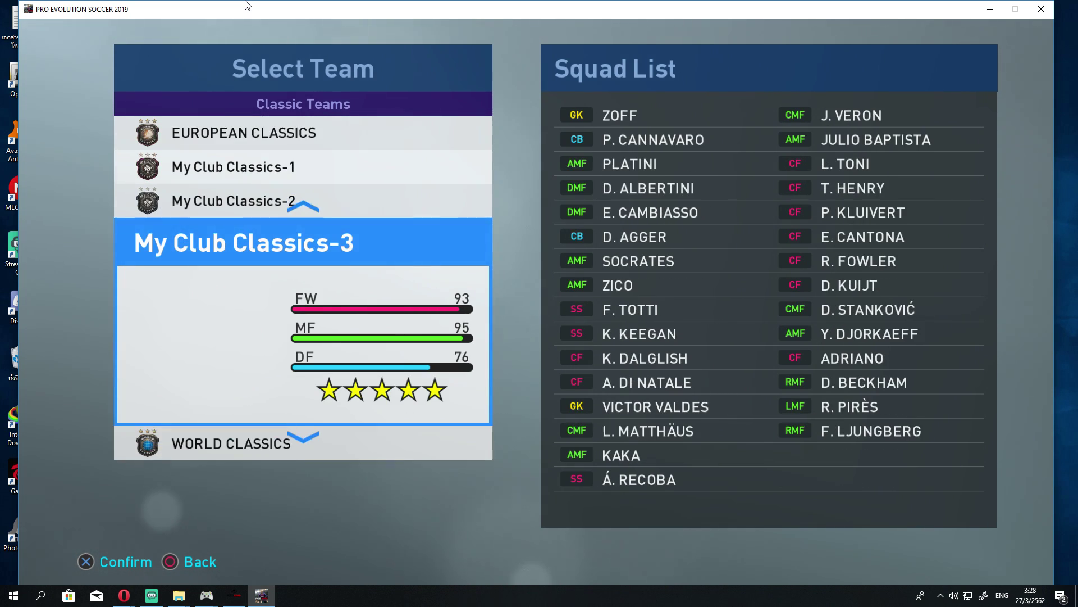
{"action": "key", "text": "Down"}
{"action": "key", "text": "Down"}
{"action": "key", "text": "Down"}
{"action": "key", "text": "Down"}
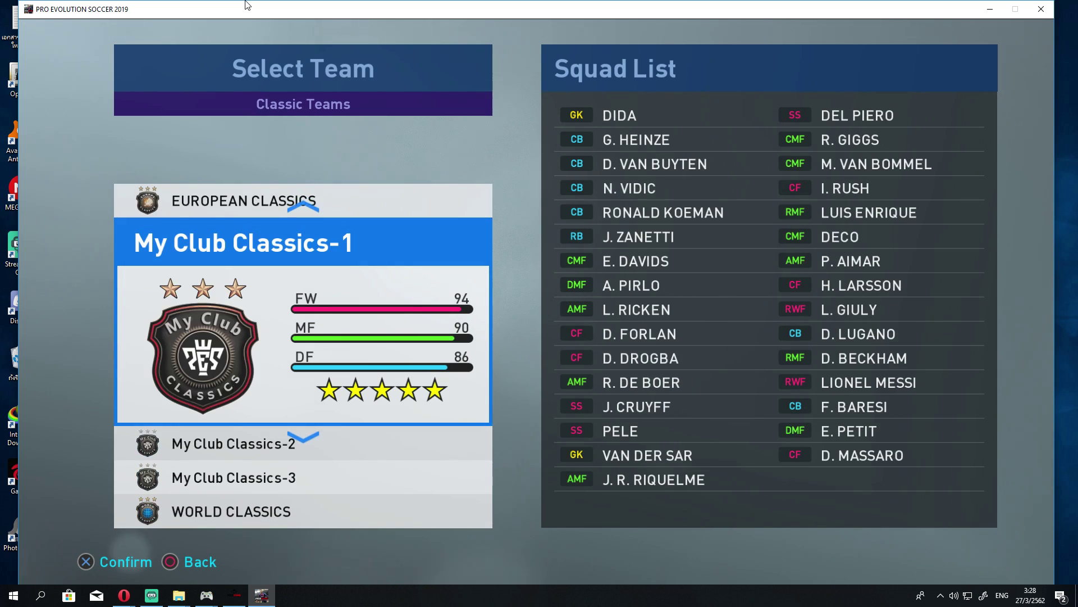
{"action": "key", "text": "Up"}
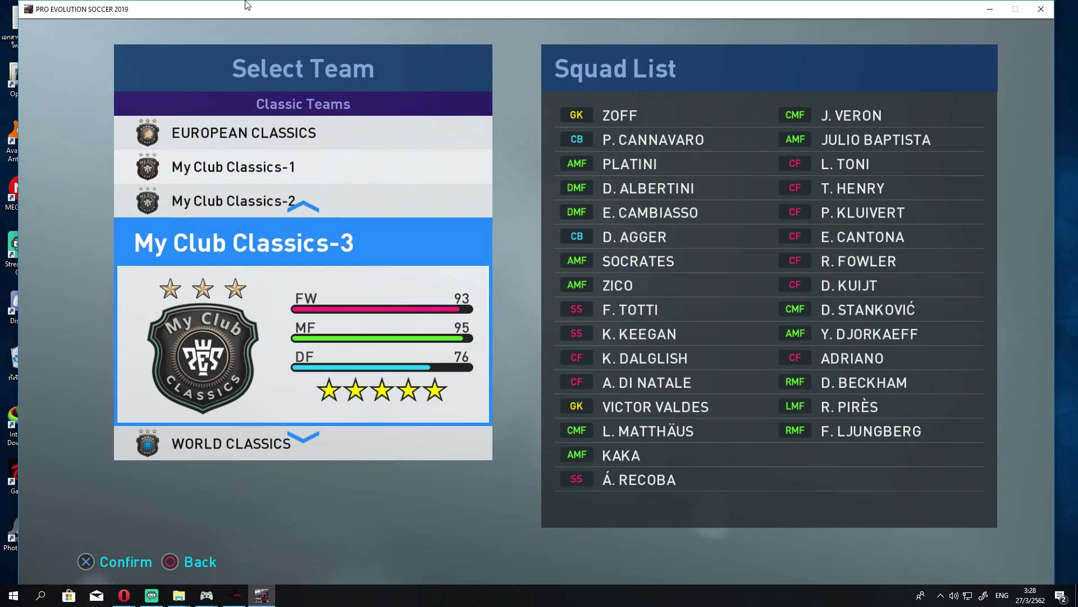